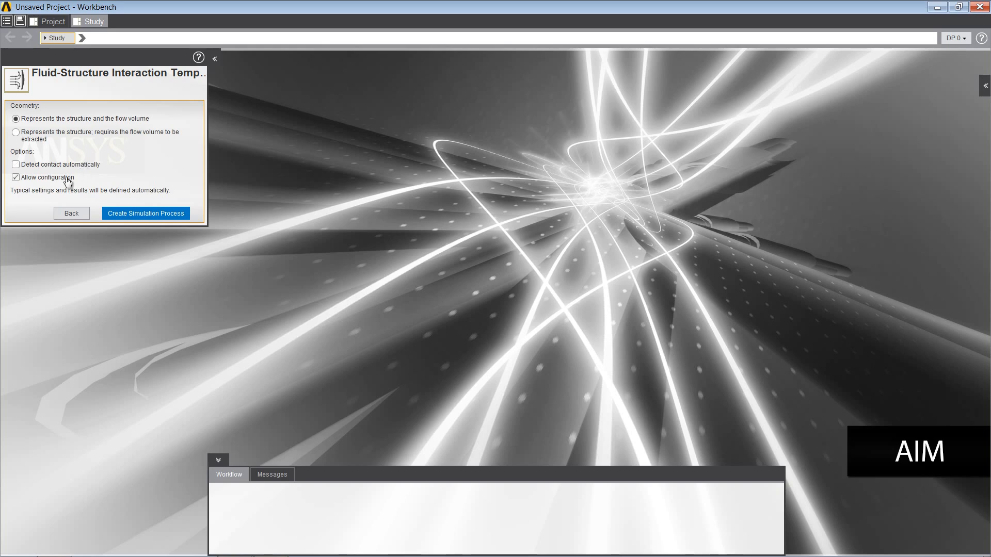
# - Create the fluid-structure interaction simulation process and import RC Car.scdoc from the AIM folder as its geometry
pyautogui.click(147, 212)
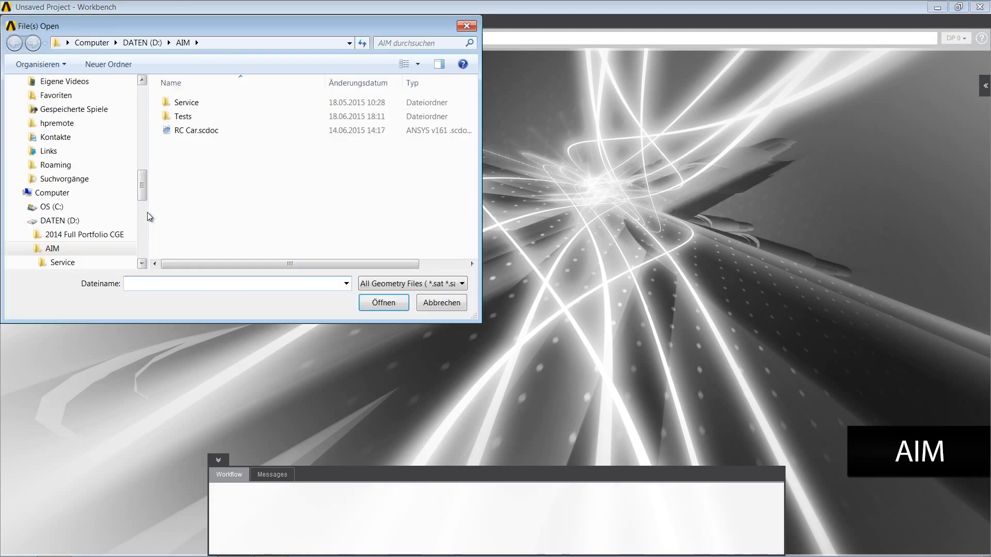
pyautogui.click(199, 130)
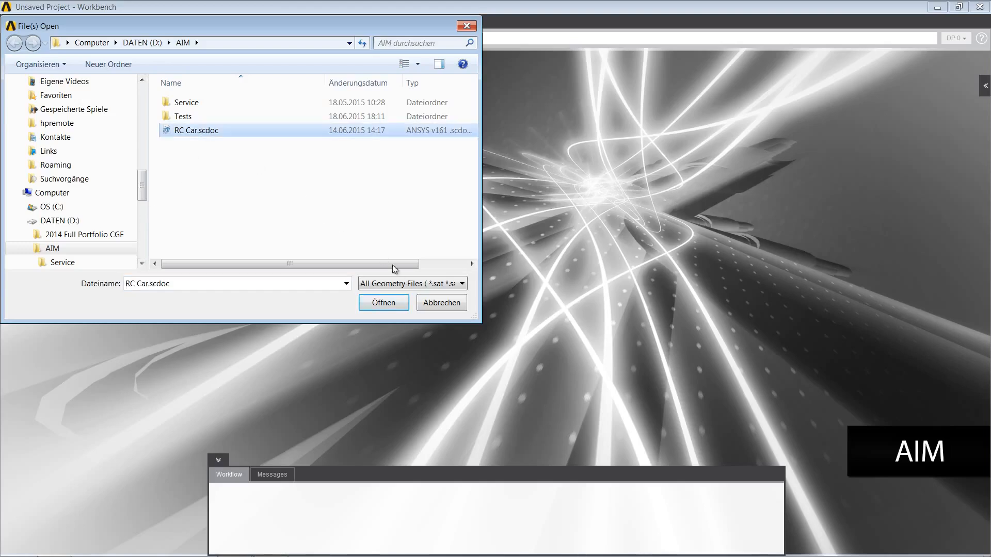
pyautogui.click(396, 306)
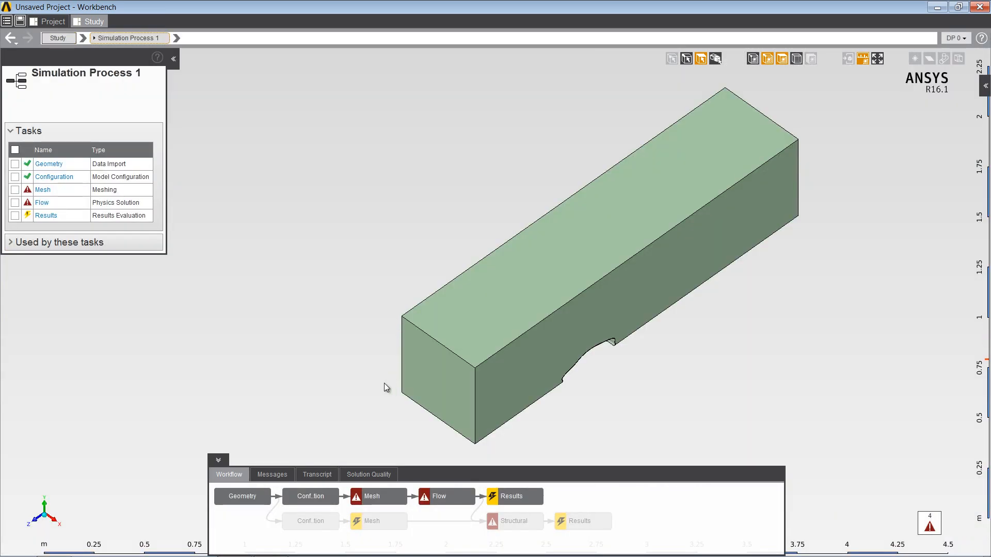
# - Suppress the solid car body volume in the flow branch's configuration and update that configuration
pyautogui.click(324, 498)
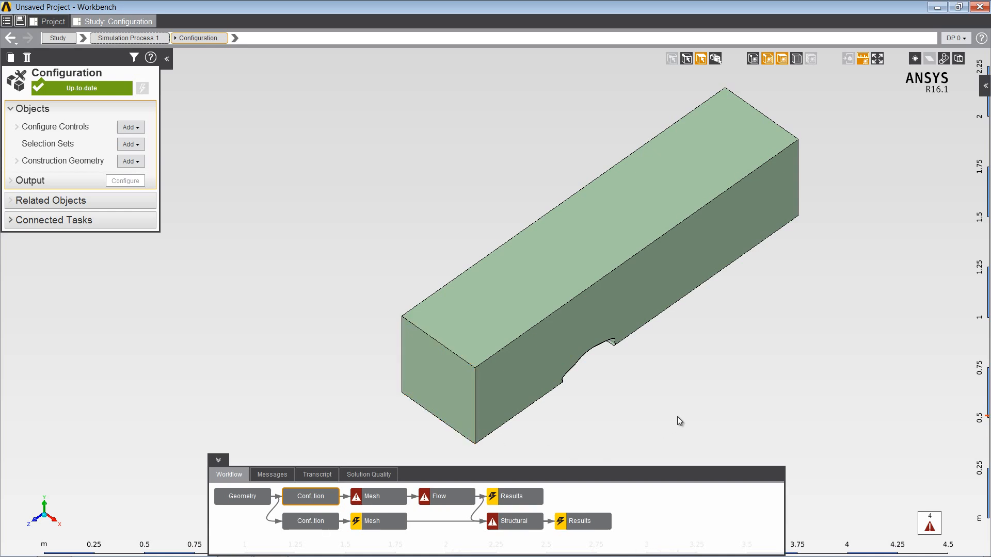
pyautogui.moveTo(677, 417); pyautogui.dragTo(517, 287, button='middle')
pyautogui.scroll(3, 517, 287)
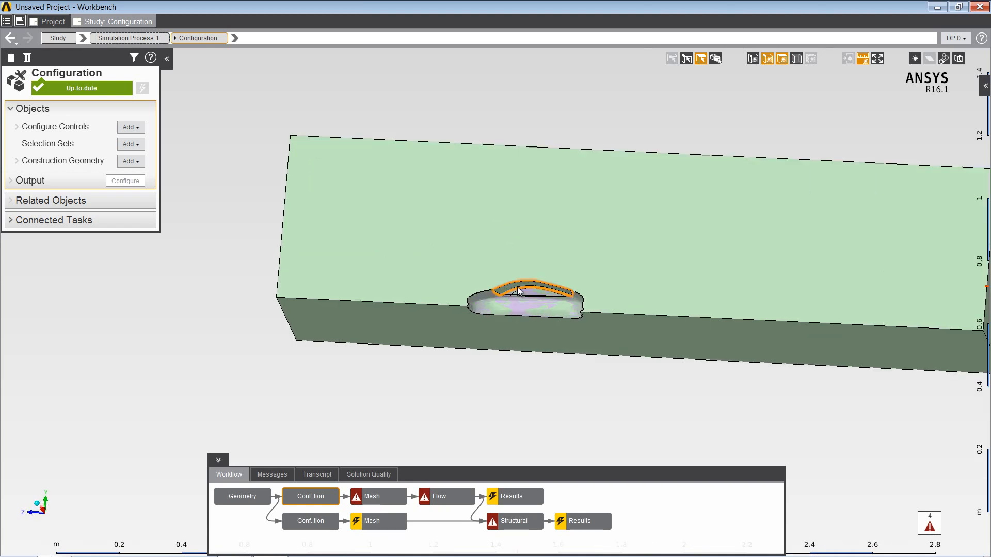
pyautogui.scroll(4, 517, 287)
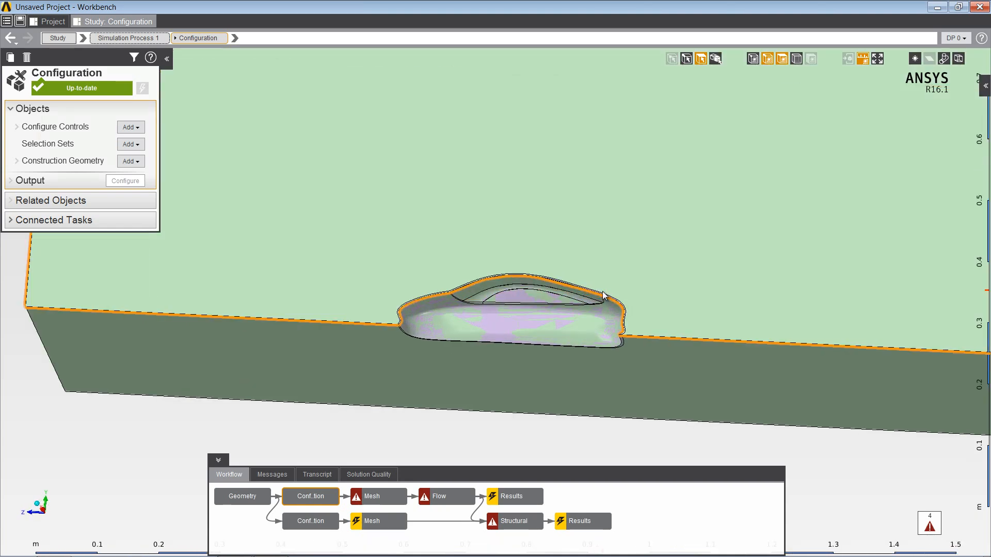
pyautogui.scroll(1, 740, 175)
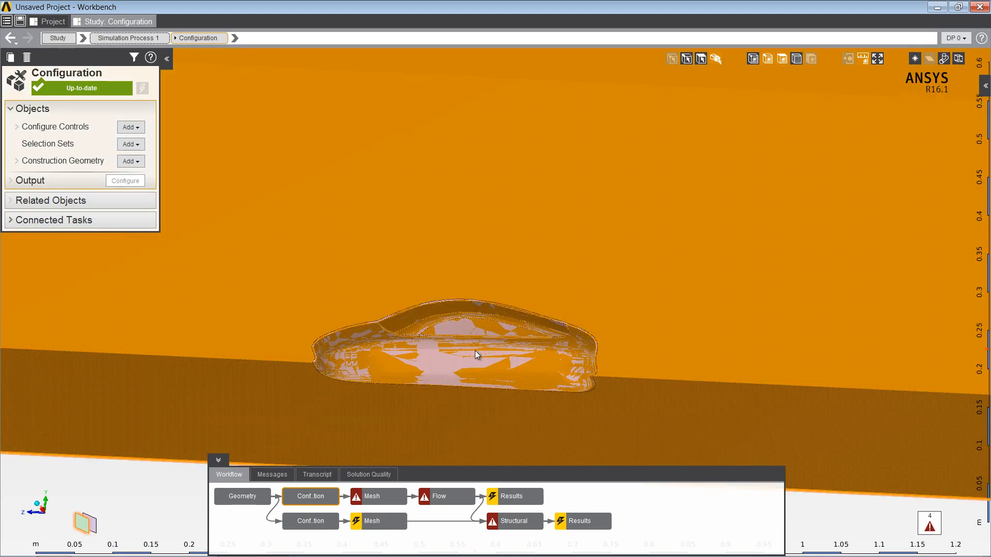
pyautogui.click(92, 525)
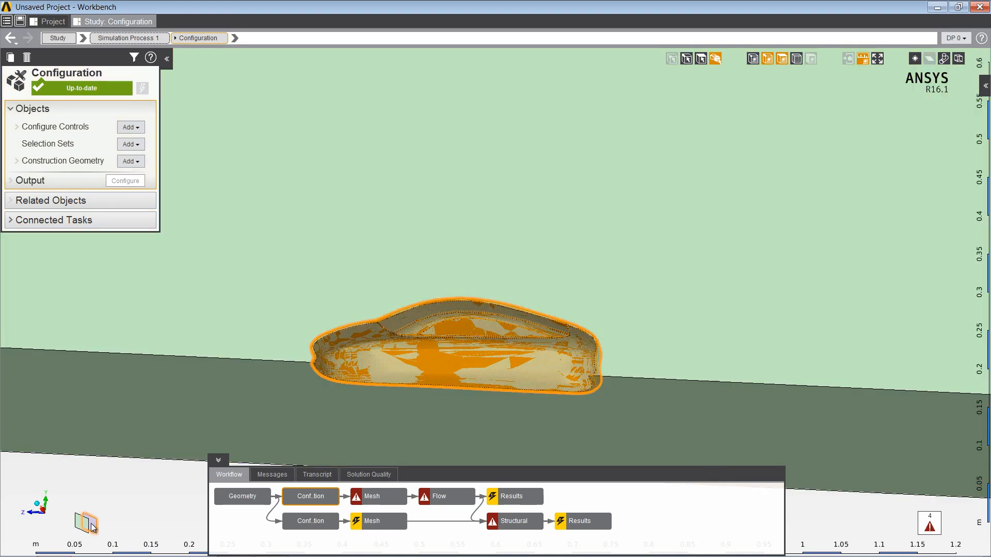
pyautogui.click(131, 127)
pyautogui.click(139, 144)
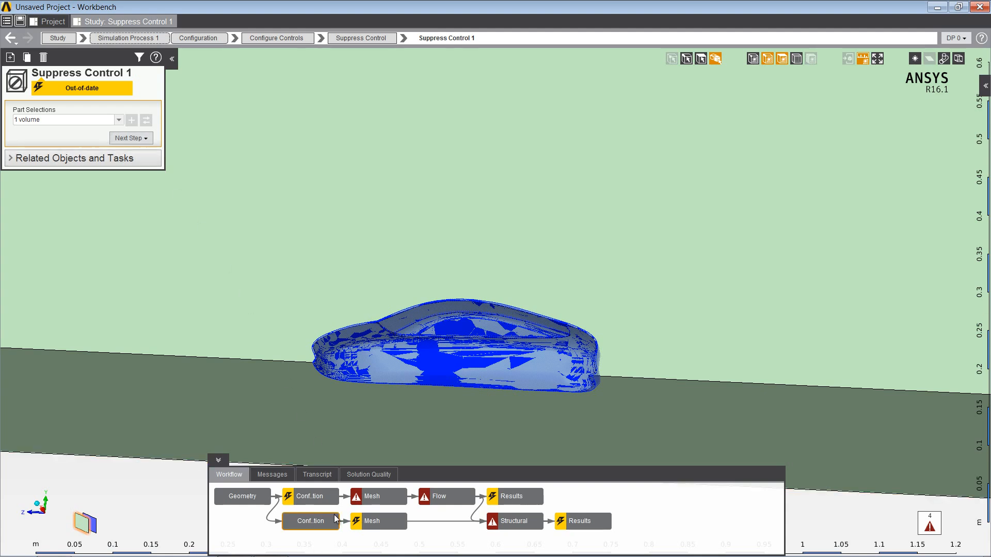
pyautogui.click(323, 500)
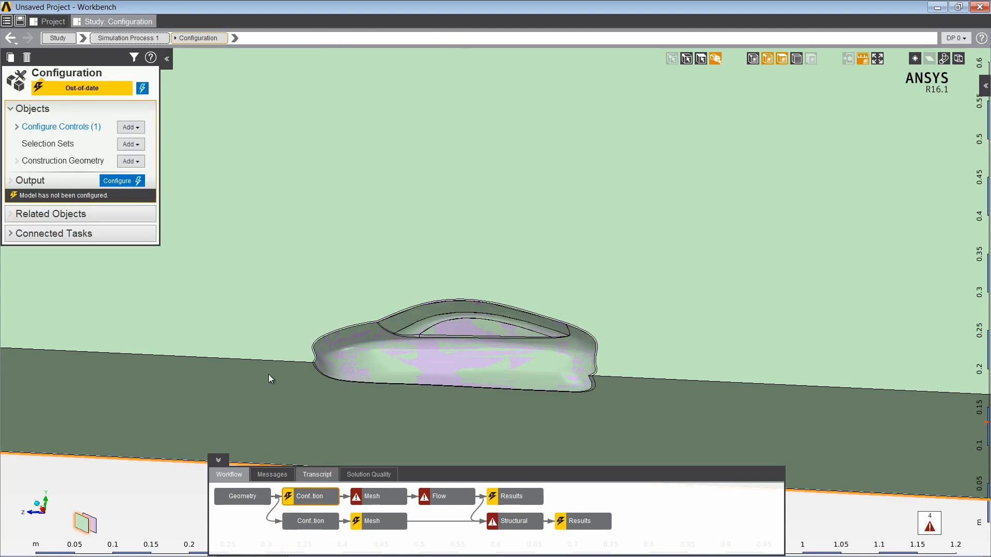
pyautogui.click(142, 87)
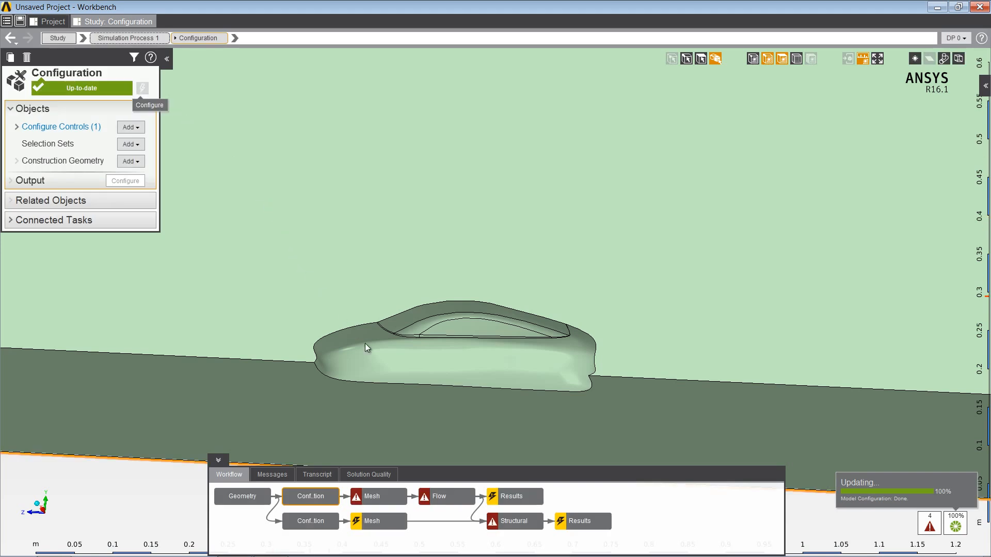
# - Raise the flow mesh resolution slightly towards high and turn off the predefined mesh settings
pyautogui.click(388, 503)
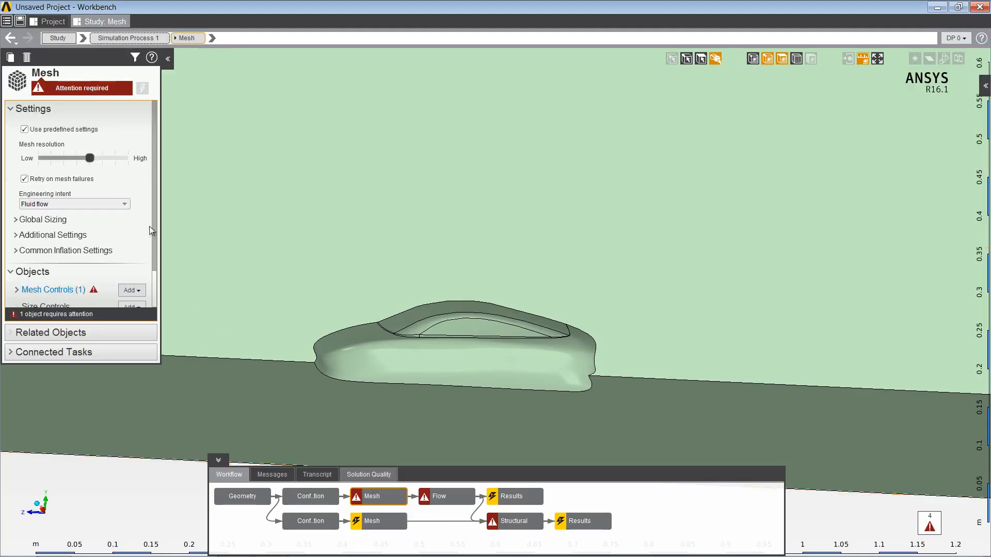
pyautogui.moveTo(90, 164); pyautogui.dragTo(107, 163)
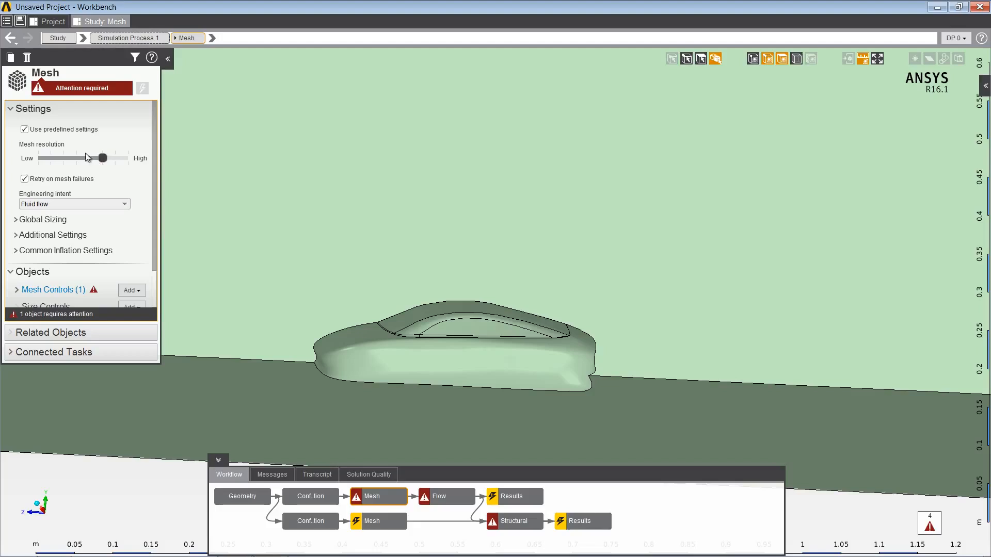
pyautogui.click(24, 130)
# - Set the flow mesh's global sizing to a minimum size of 1e-3 m and a maximum face size of 40e-3 m
pyautogui.click(43, 170)
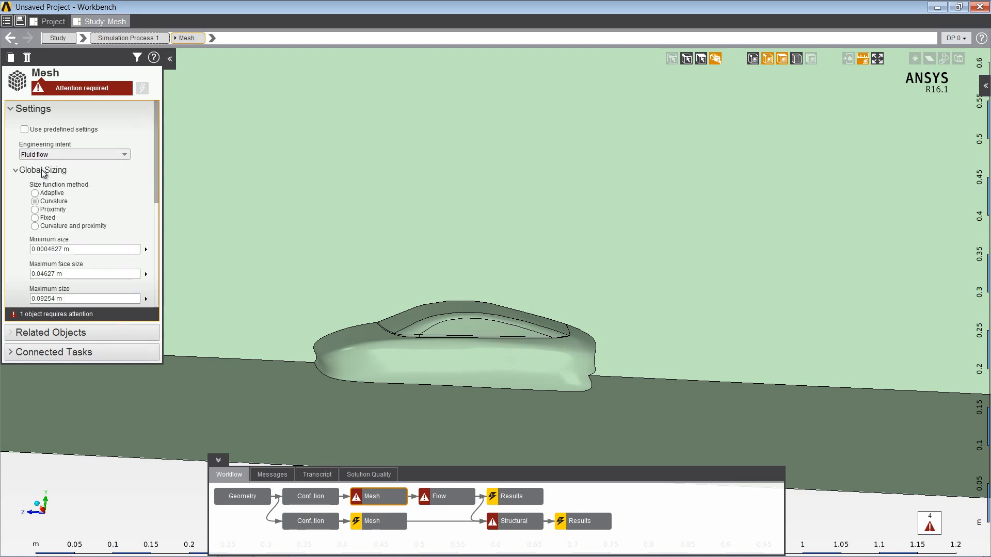
pyautogui.scroll(-3, 103, 174)
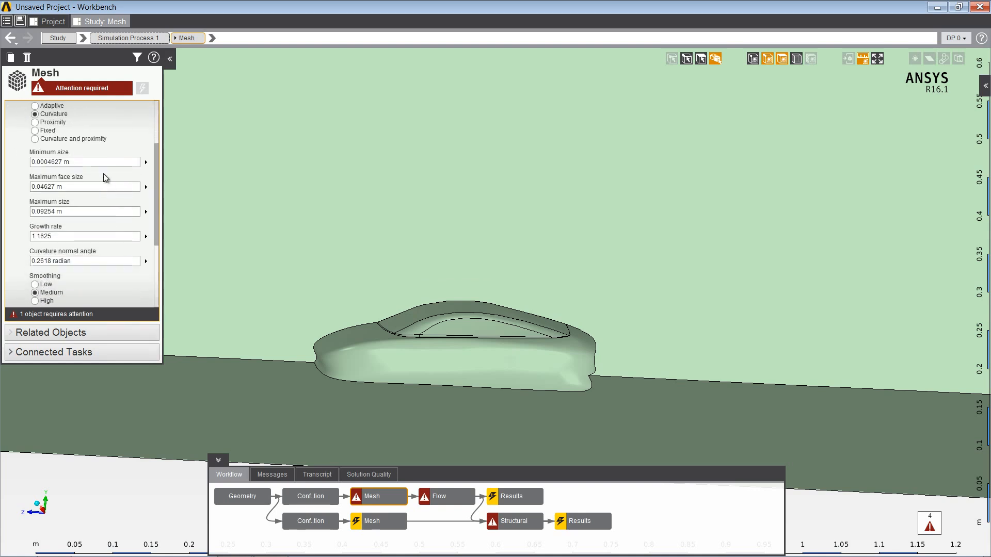
pyautogui.click(105, 162)
pyautogui.write('1e-3')
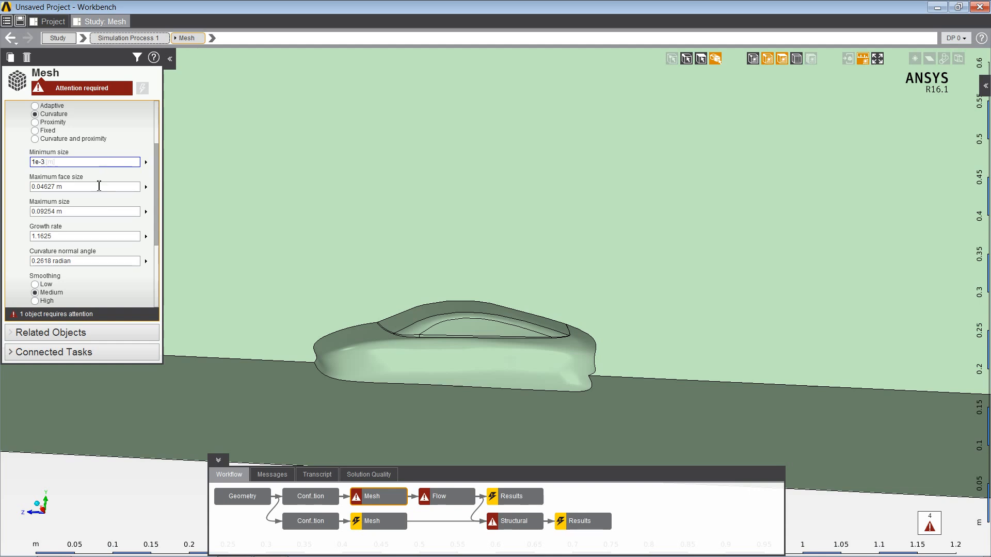
pyautogui.click(99, 187)
pyautogui.write('40e-3')
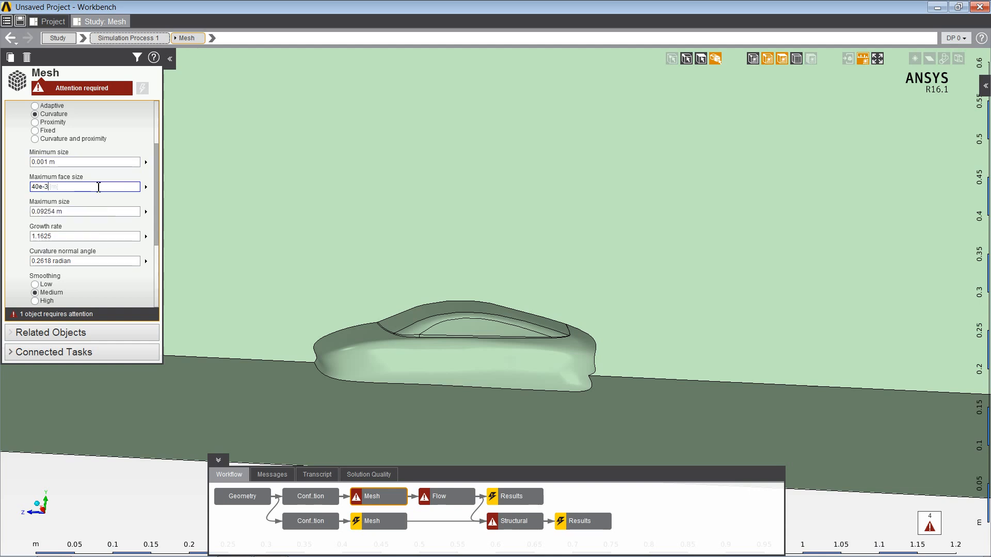
# - Set the flow mesh's global maximum size to 240e-3 m and its growth rate to 1.1
pyautogui.click(95, 212)
pyautogui.write('240')
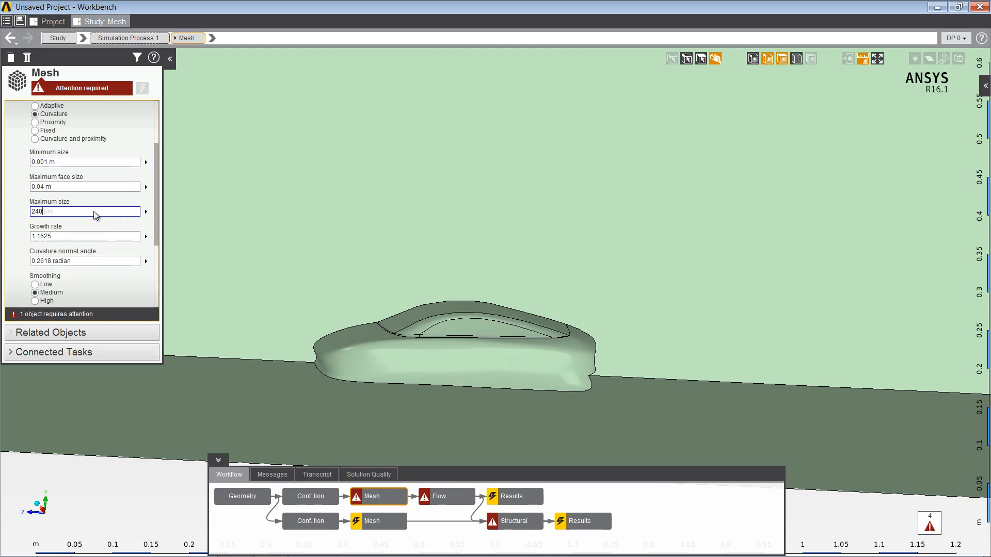
pyautogui.write('e-3')
pyautogui.click(93, 236)
pyautogui.write('1.1')
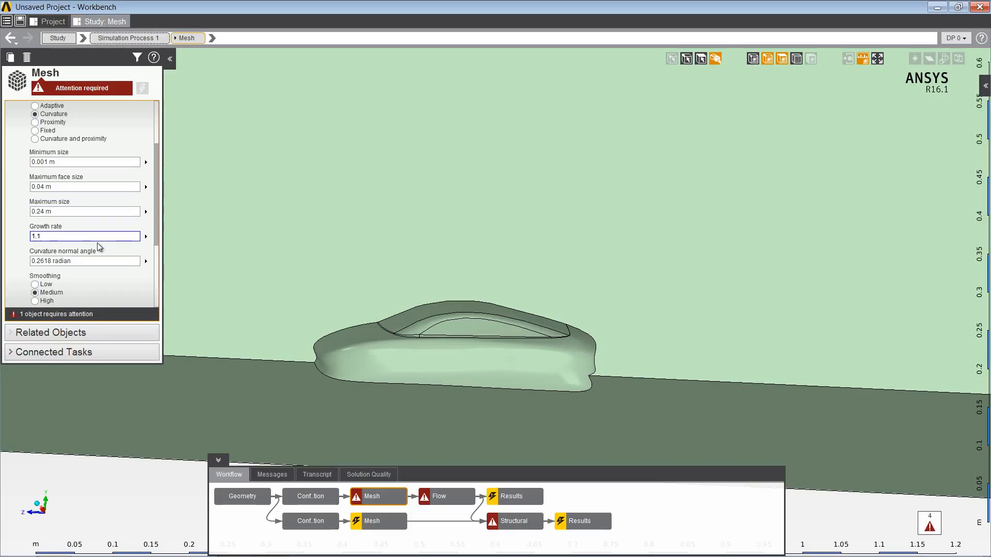
pyautogui.scroll(3, 157, 171)
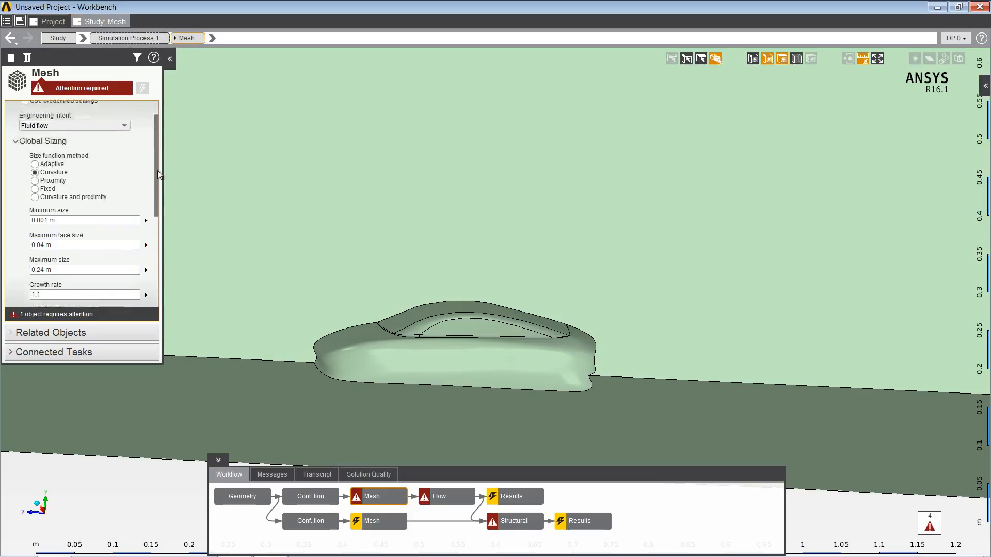
pyautogui.scroll(1, 156, 171)
pyautogui.click(18, 164)
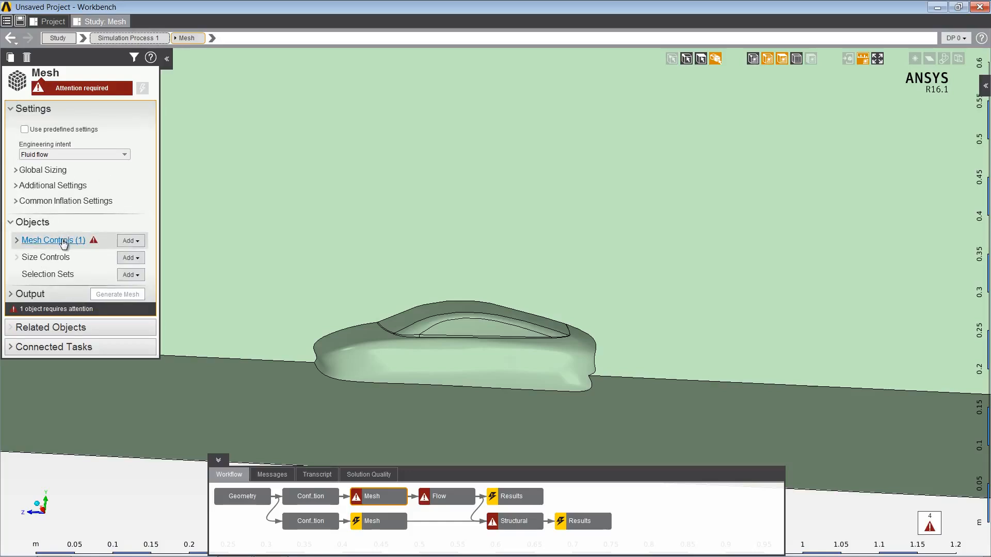
# - Assign the 10 car surface faces as the location of the flow mesh's existing inflation control
pyautogui.click(18, 241)
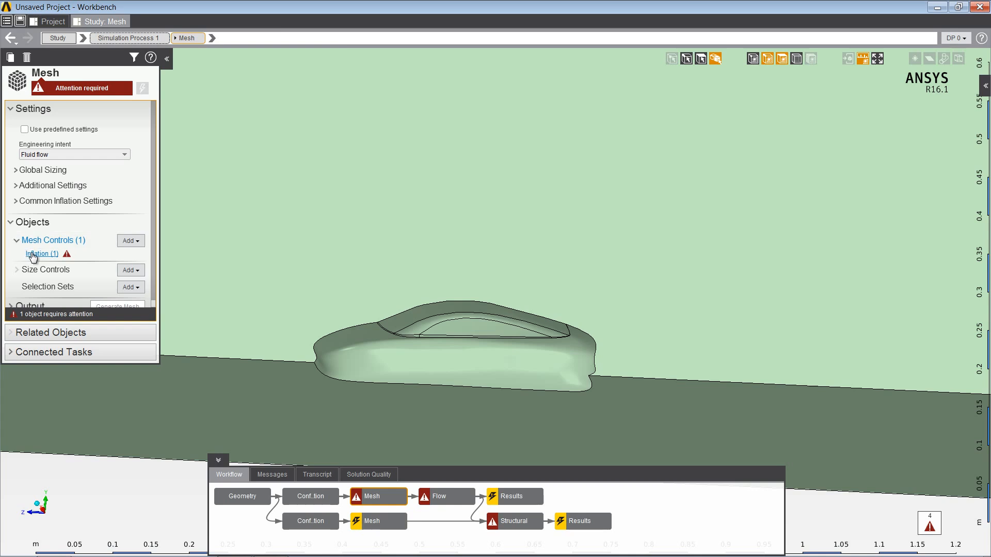
pyautogui.click(34, 254)
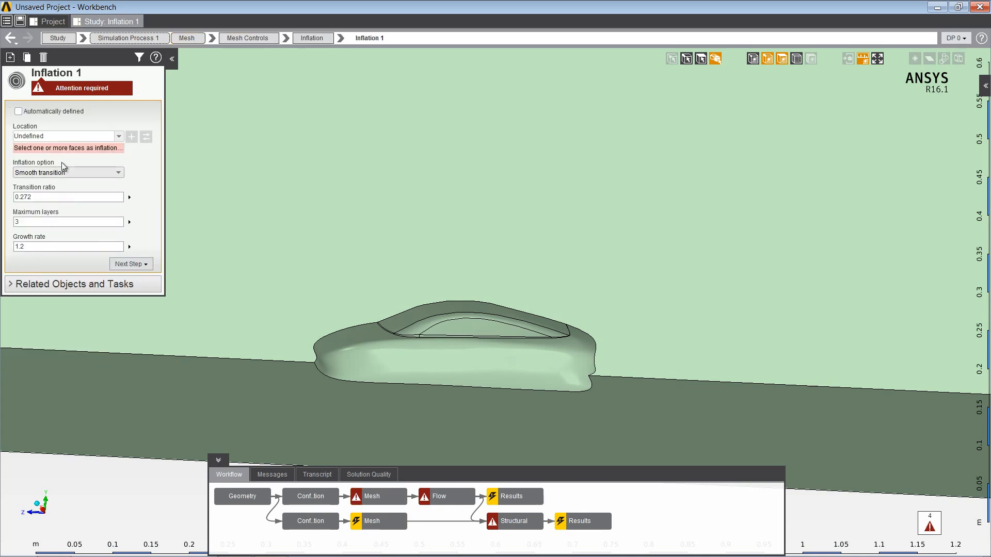
pyautogui.click(62, 136)
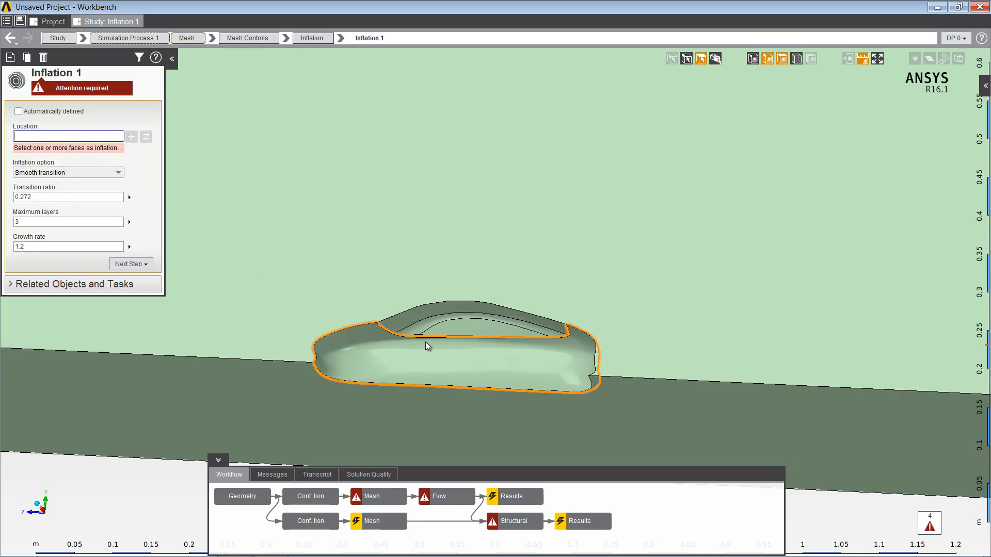
pyautogui.click(441, 330)
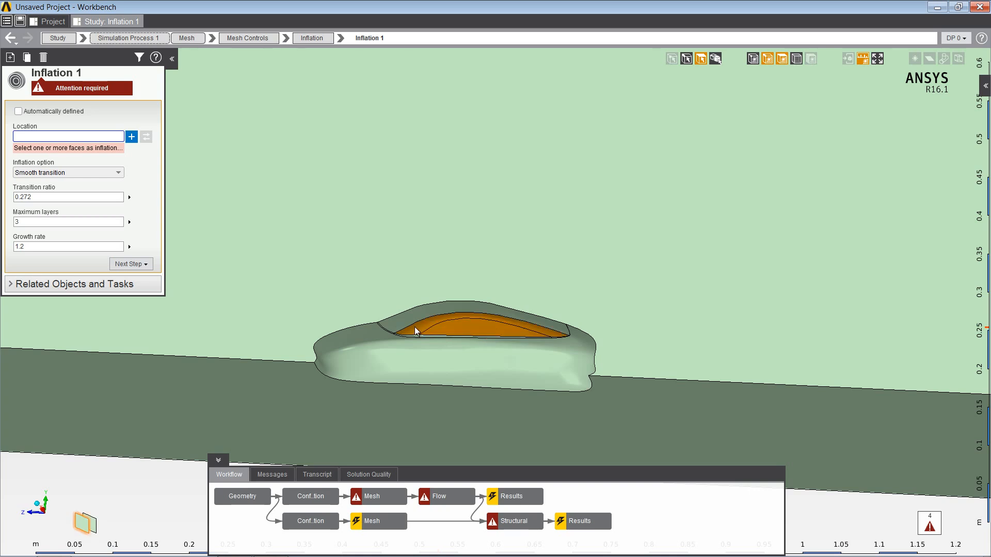
pyautogui.keyDown('ctrl'); pyautogui.click(438, 341); pyautogui.keyUp('ctrl')
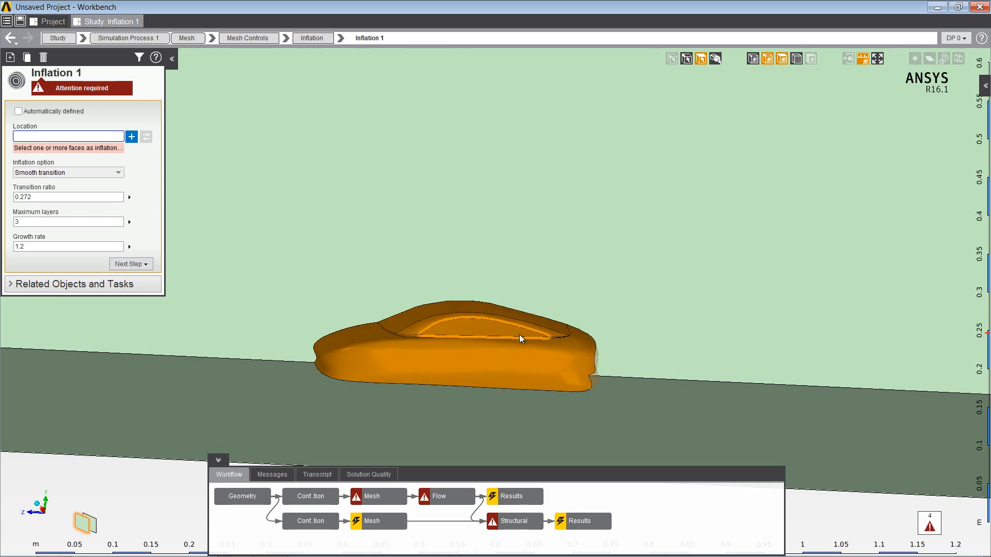
pyautogui.scroll(5, 581, 349)
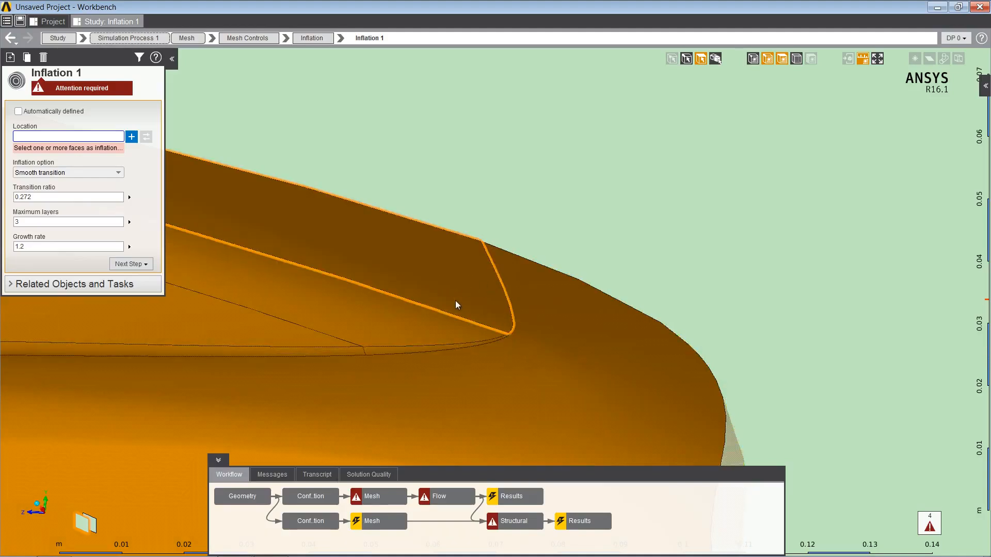
pyautogui.click(131, 137)
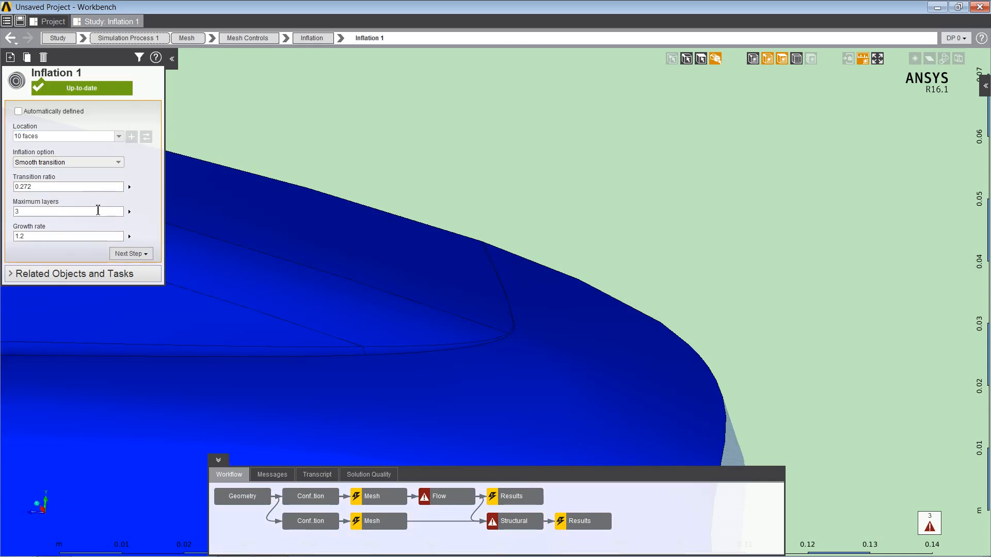
# - Set the inflation control's maximum layers to 15
pyautogui.click(95, 213)
pyautogui.press('Return')
pyautogui.scroll(-8, 370, 230)
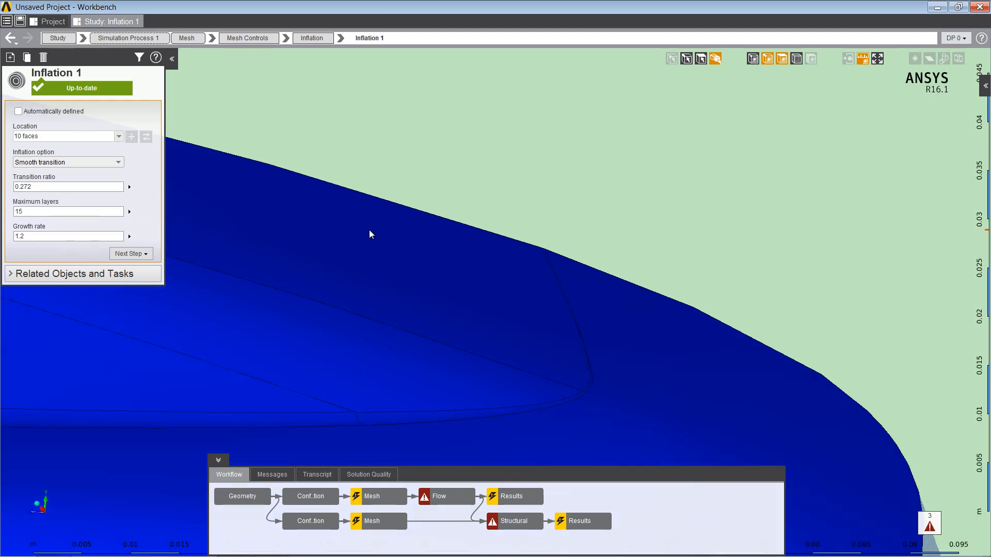
pyautogui.scroll(-1, 353, 277)
pyautogui.keyDown('ctrl'); pyautogui.moveTo(275, 283); pyautogui.dragTo(500, 278, button='middle'); pyautogui.keyUp('ctrl')
pyautogui.scroll(1, 500, 278)
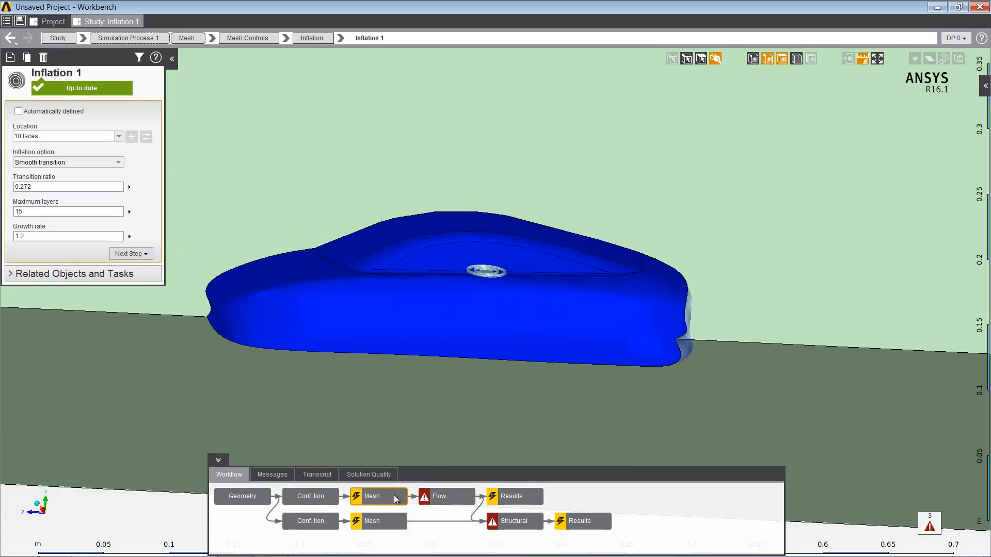
# - Generate the flow mesh and inspect the elements and inflation layers around the car
pyautogui.click(374, 496)
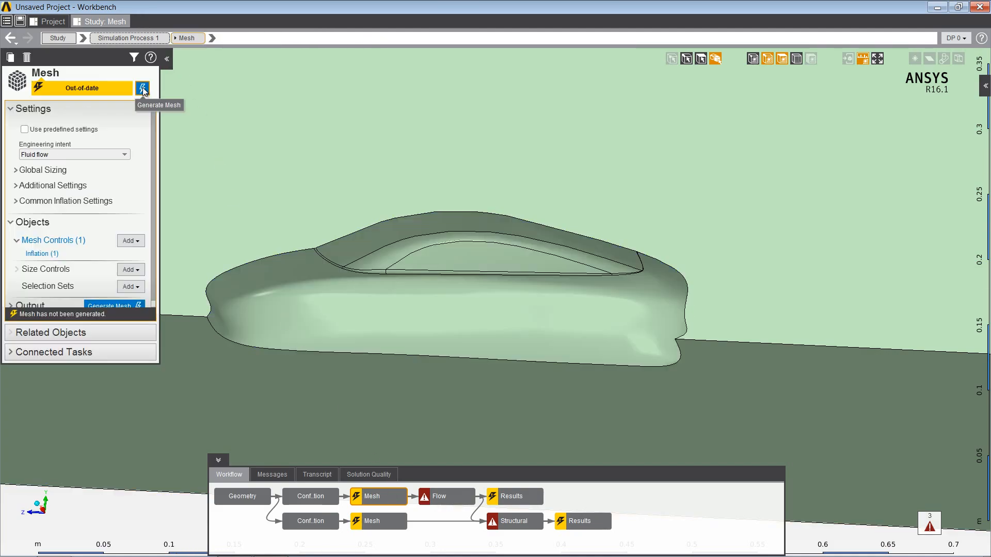
pyautogui.click(143, 89)
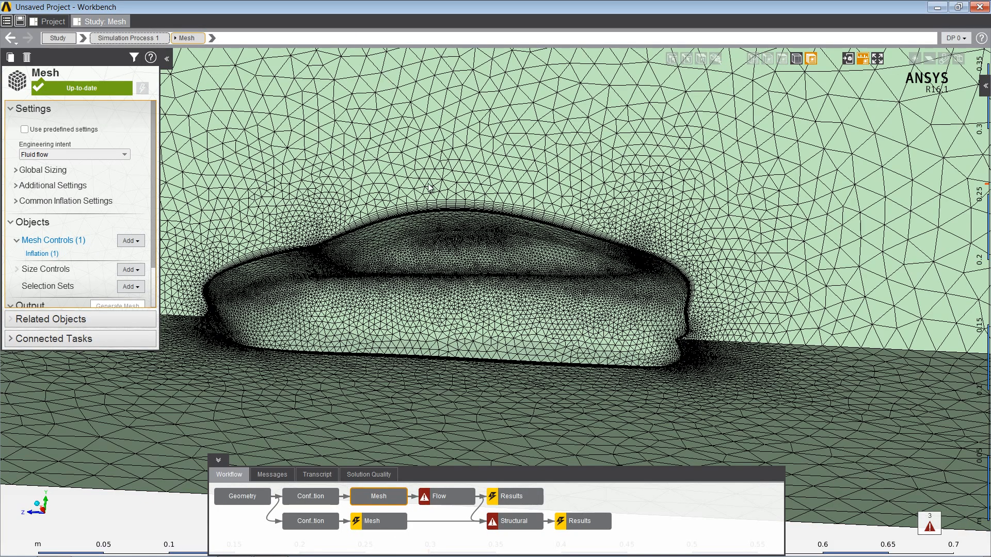
pyautogui.scroll(3, 429, 187)
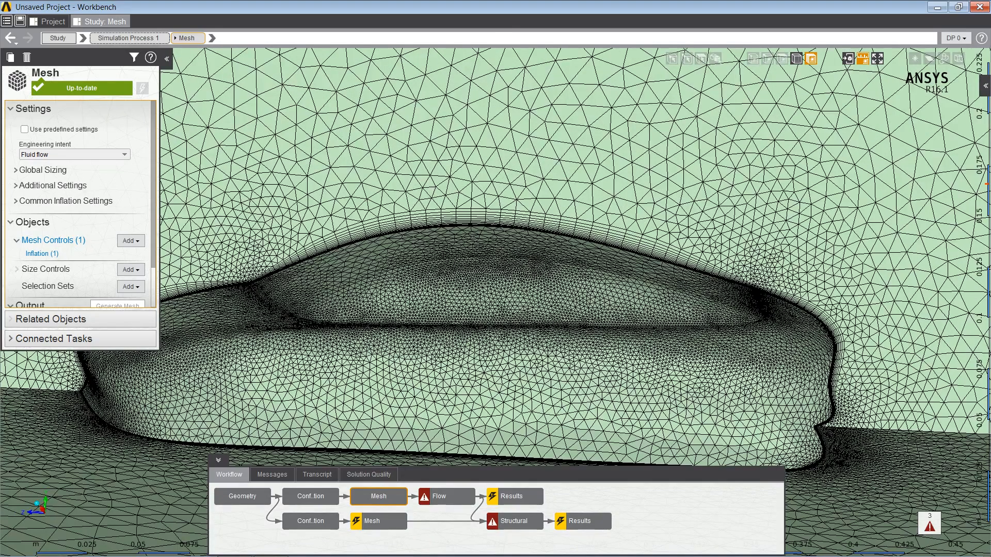
pyautogui.scroll(-5, 431, 189)
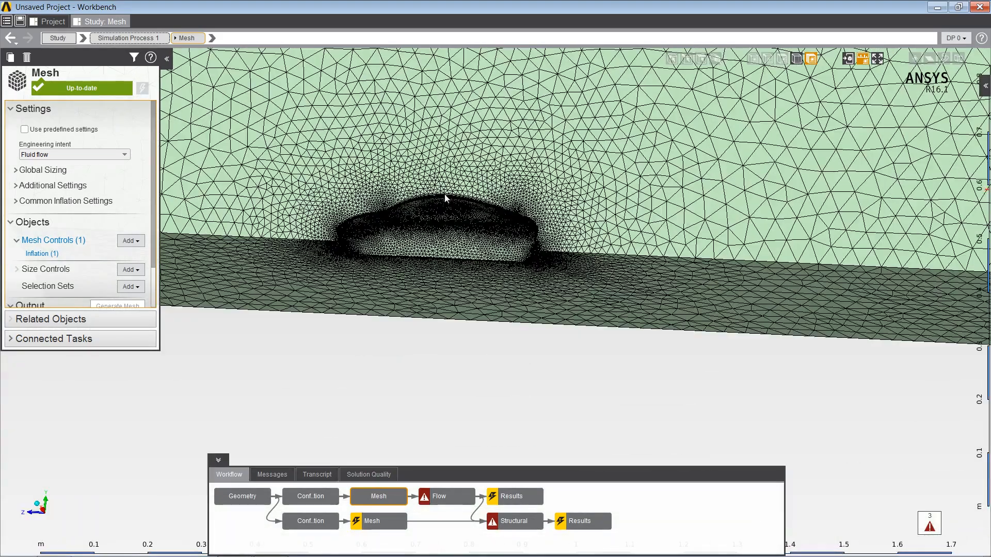
pyautogui.moveTo(447, 197); pyautogui.dragTo(515, 288, button='middle')
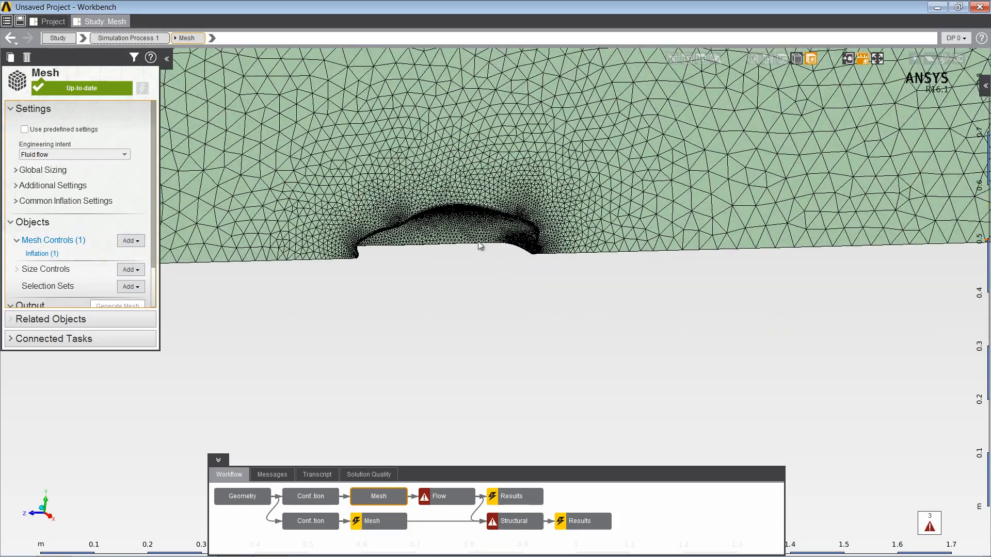
# - Open the flow physics setup and review the fluid region's existing material assignment
pyautogui.keyDown('ctrl'); pyautogui.moveTo(478, 241); pyautogui.dragTo(477, 358, button='middle'); pyautogui.keyUp('ctrl')
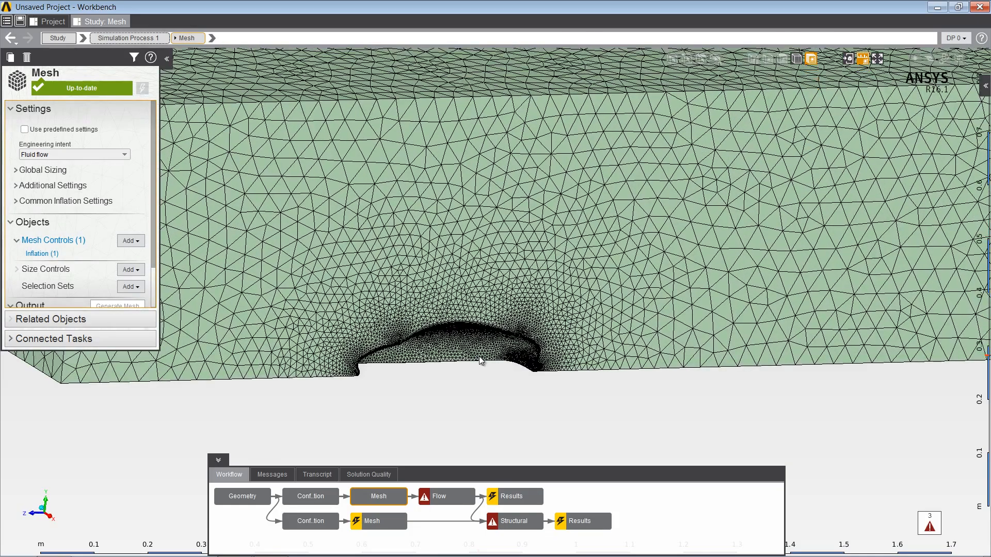
pyautogui.scroll(-3, 480, 360)
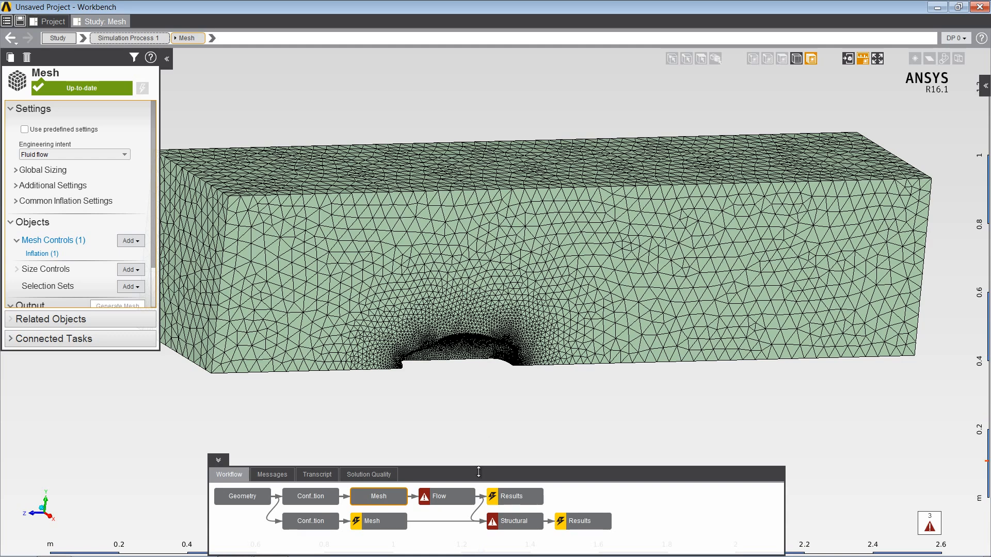
pyautogui.click(447, 494)
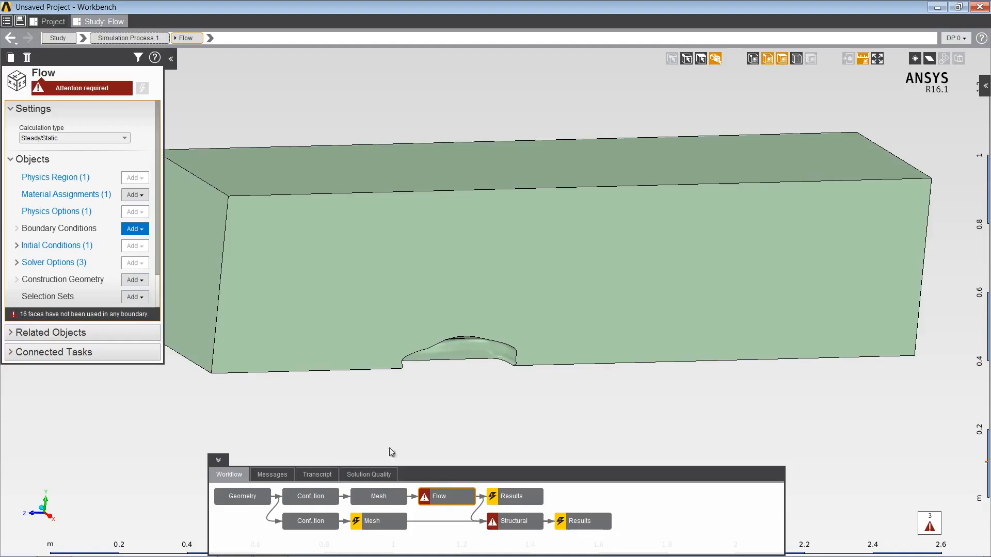
pyautogui.click(91, 196)
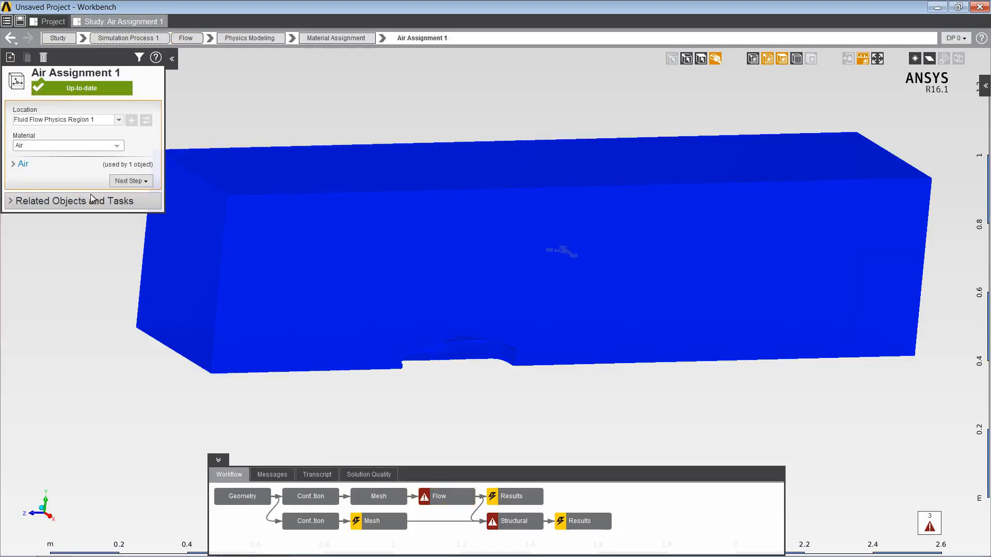
pyautogui.click(13, 39)
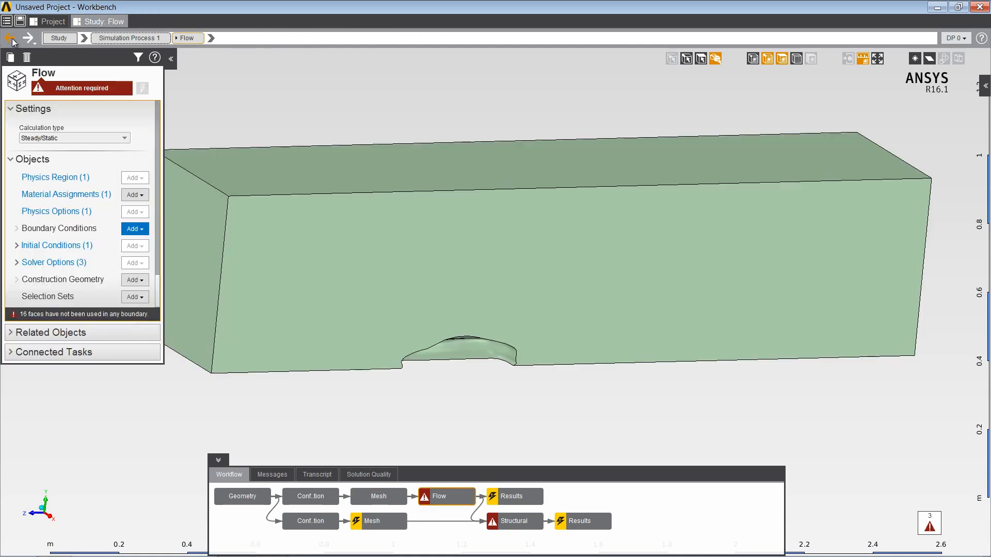
# - Add an inlet boundary condition on the flow domain's upstream end face with a velocity magnitude of 5 m/s
pyautogui.click(134, 230)
pyautogui.click(146, 243)
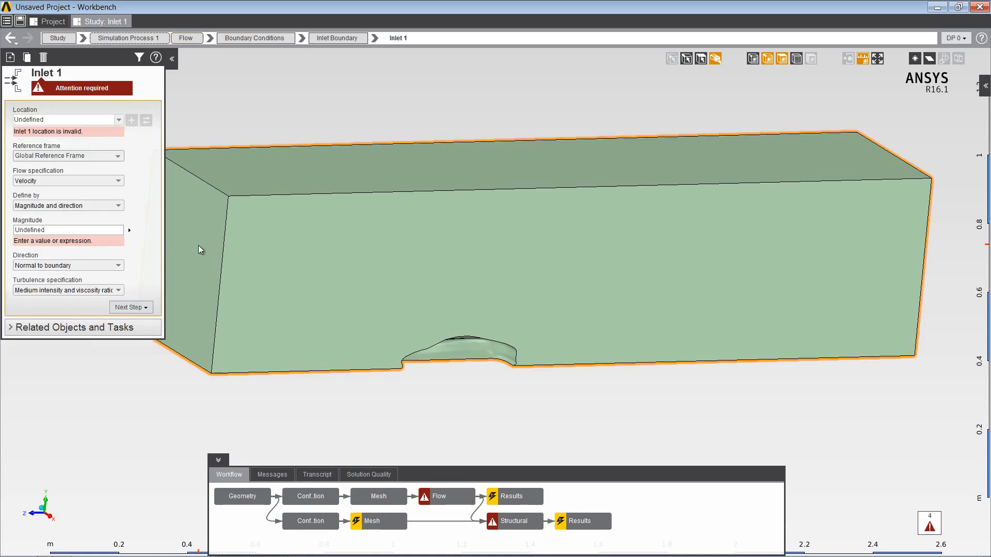
pyautogui.click(702, 60)
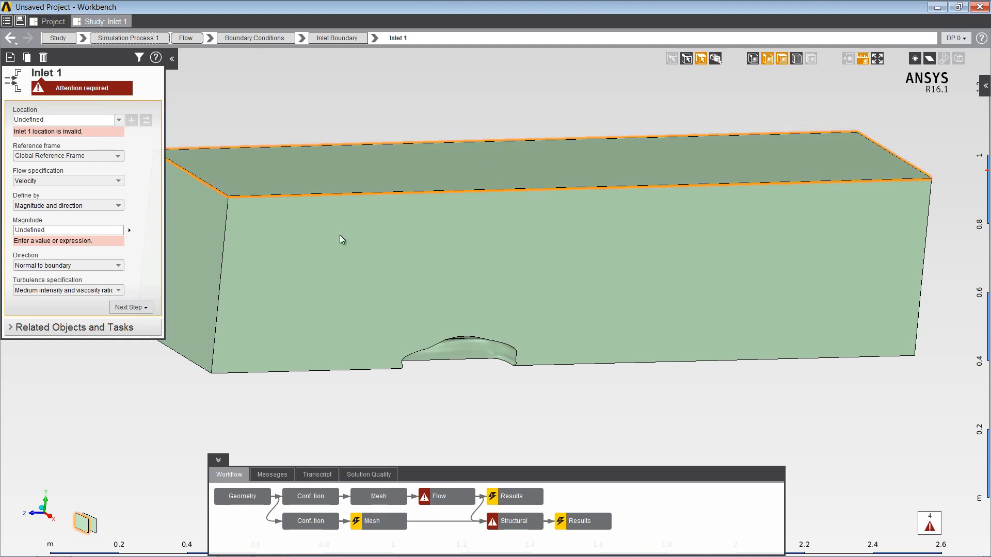
pyautogui.click(203, 247)
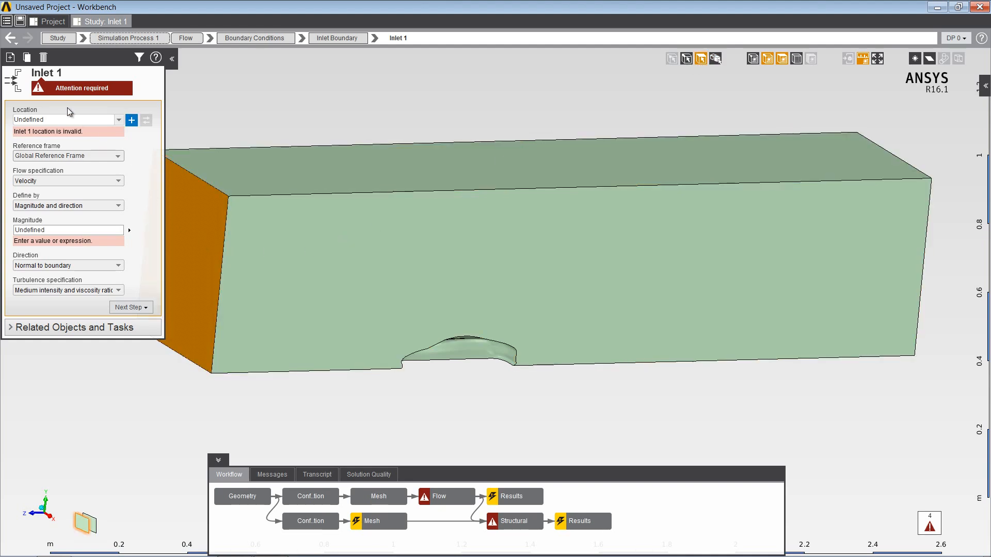
pyautogui.click(131, 120)
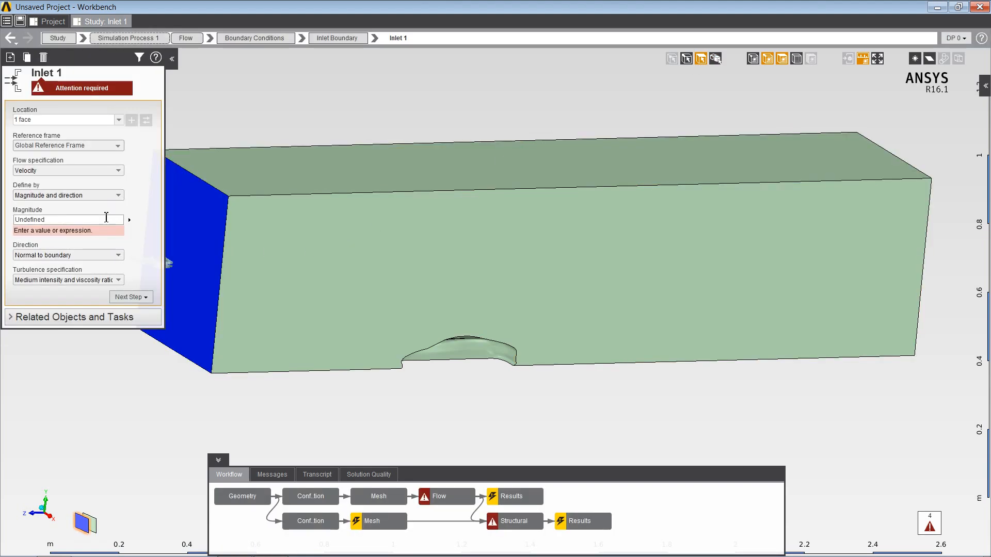
pyautogui.click(106, 219)
pyautogui.write('5')
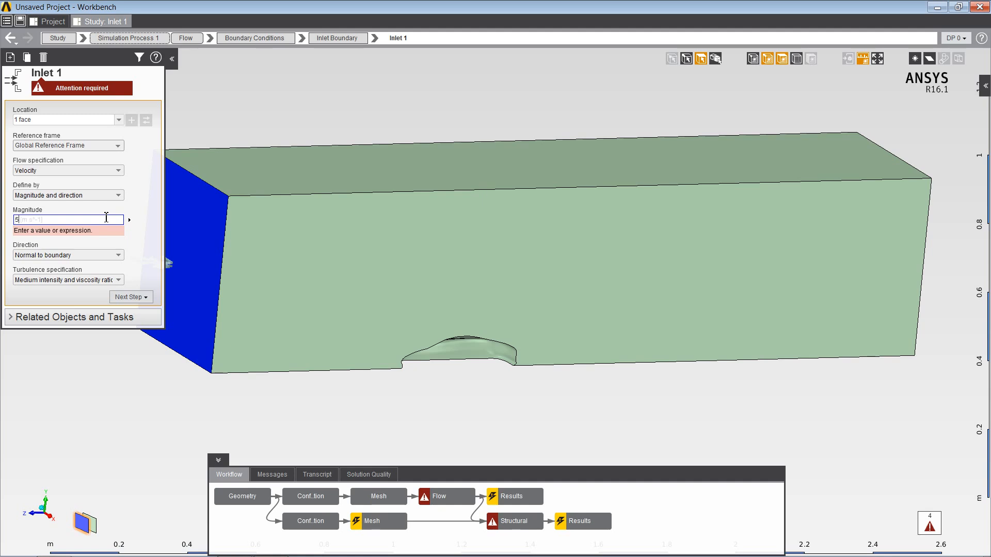
pyautogui.press('Return')
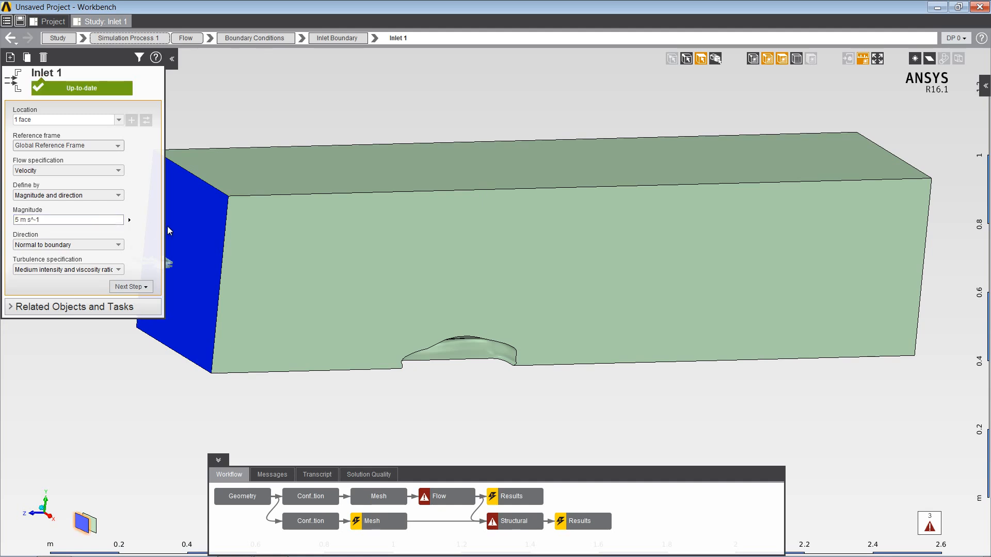
# - Add an outlet boundary condition on the opposite, downstream end face with a gauge static pressure of 0 Pa
pyautogui.moveTo(371, 257); pyautogui.dragTo(179, 259, button='middle')
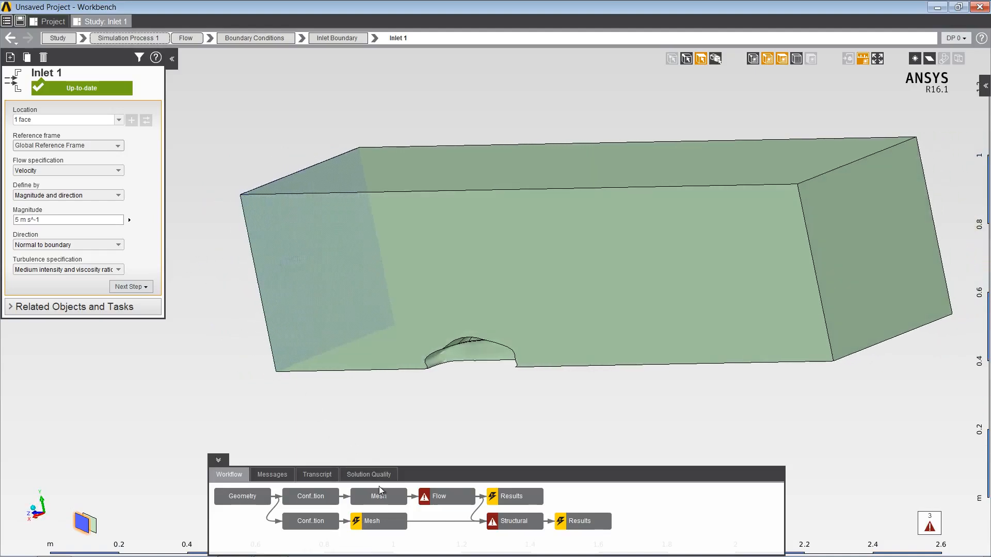
pyautogui.click(427, 500)
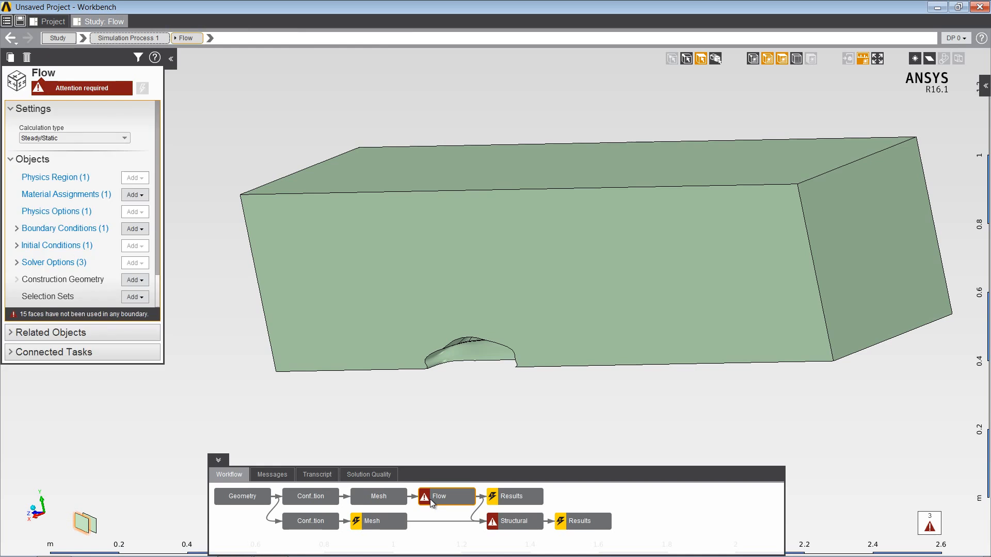
pyautogui.click(135, 229)
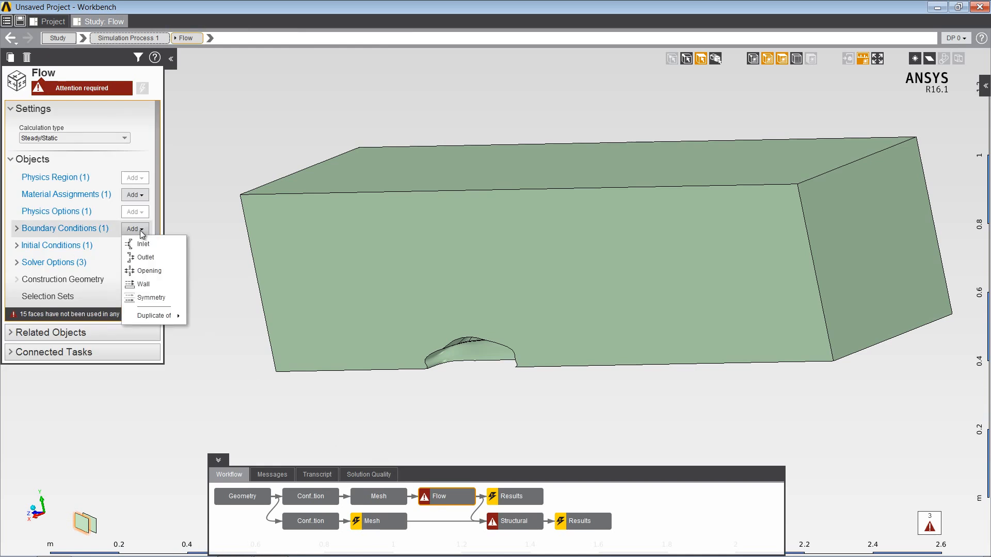
pyautogui.click(145, 258)
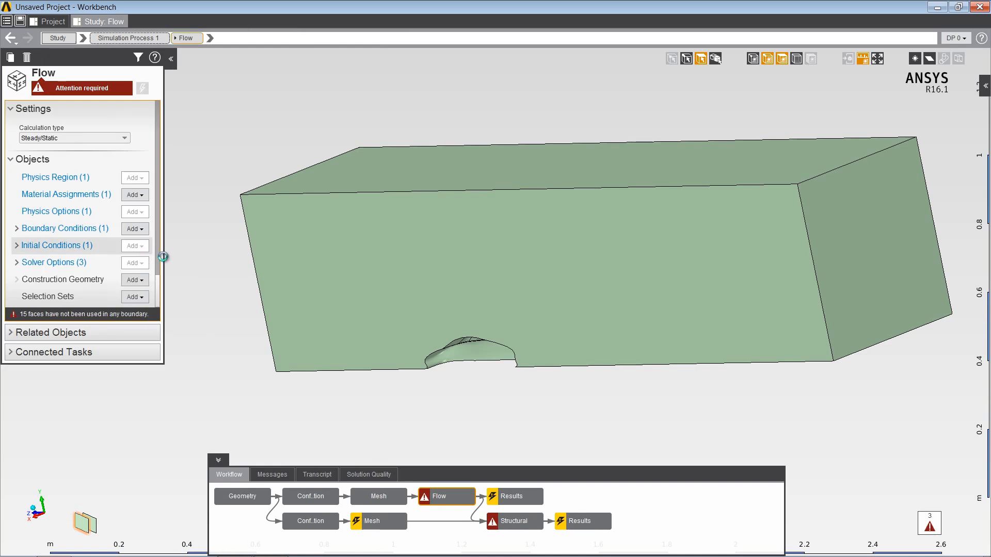
pyautogui.click(842, 277)
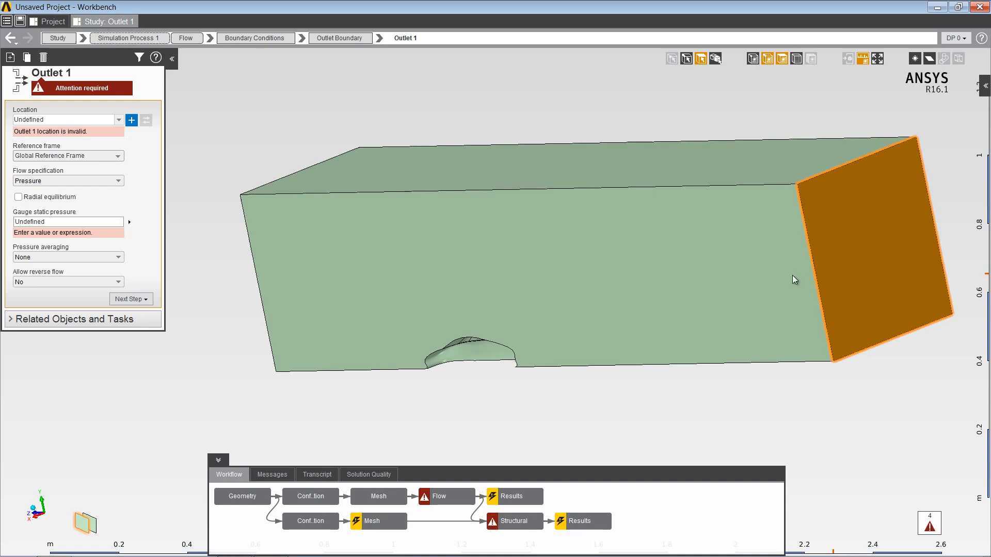
pyautogui.click(132, 120)
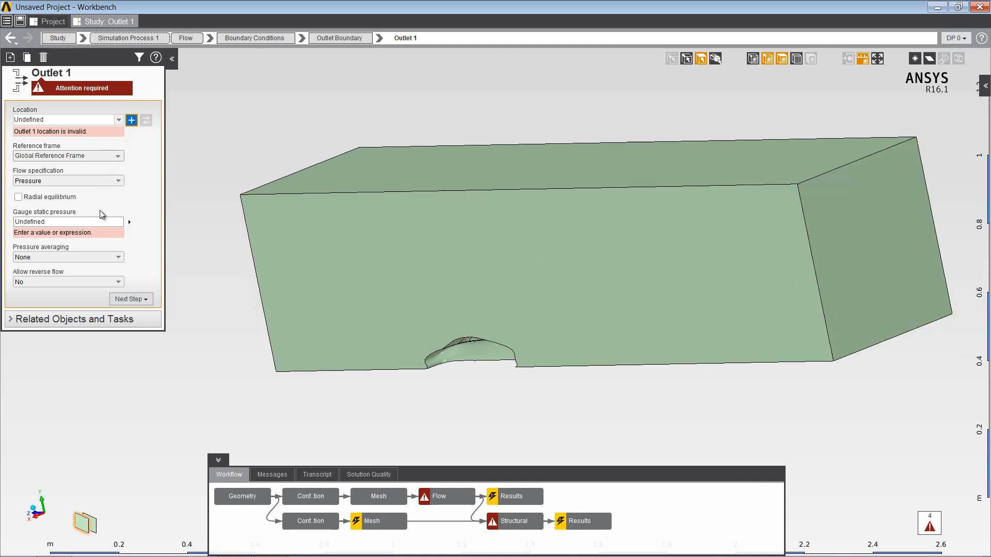
pyautogui.click(102, 212)
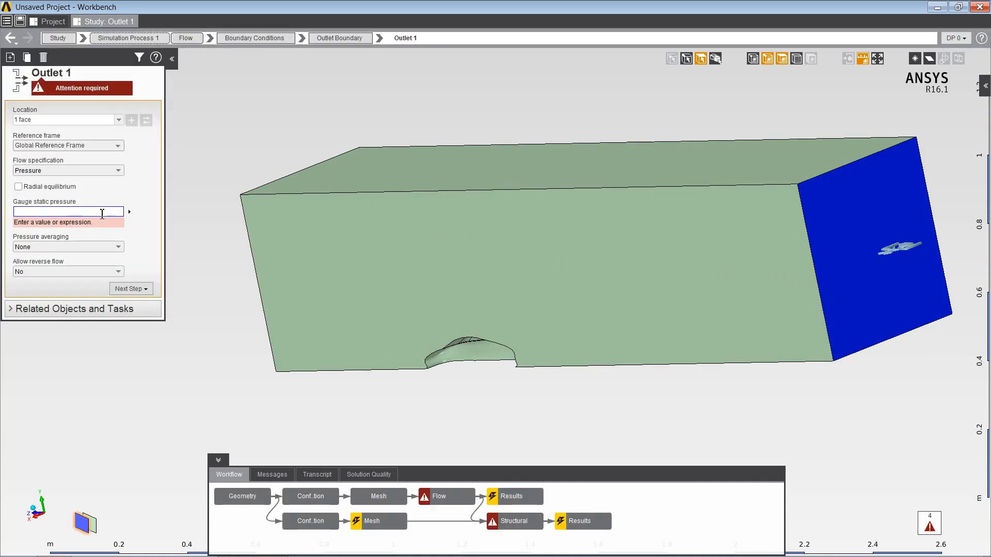
pyautogui.write('0')
pyautogui.press('Return')
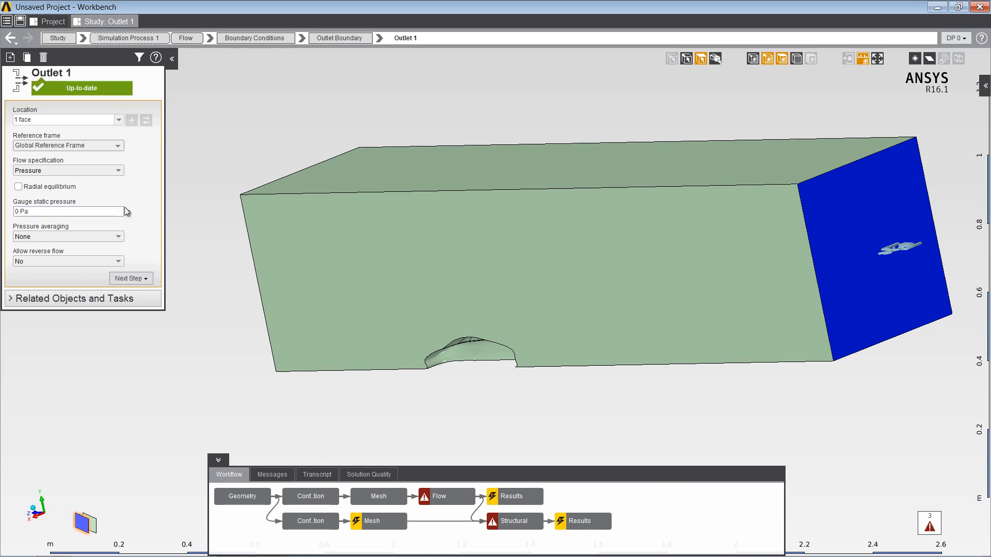
# - Add a symmetry boundary condition to the flow on the long side face that cuts through the car
pyautogui.click(428, 490)
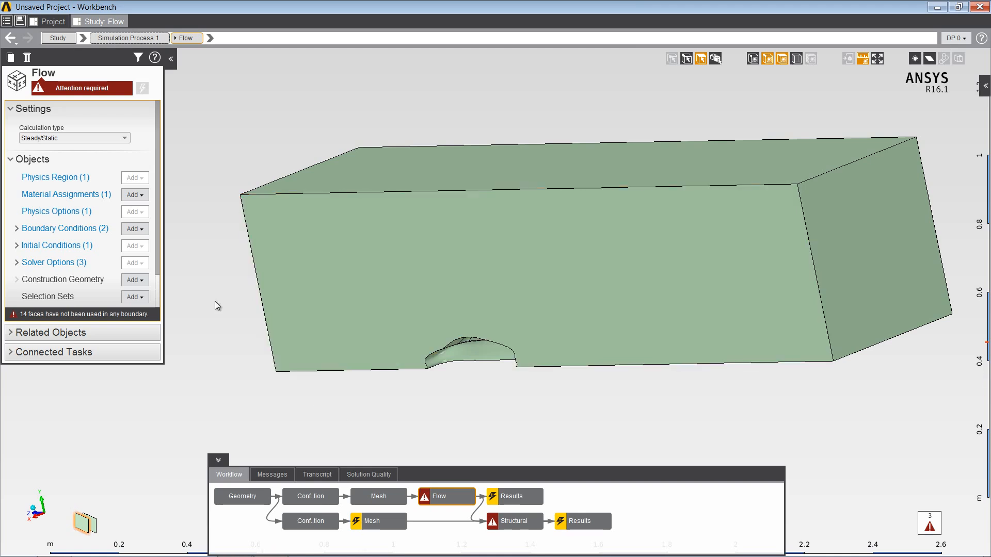
pyautogui.click(136, 229)
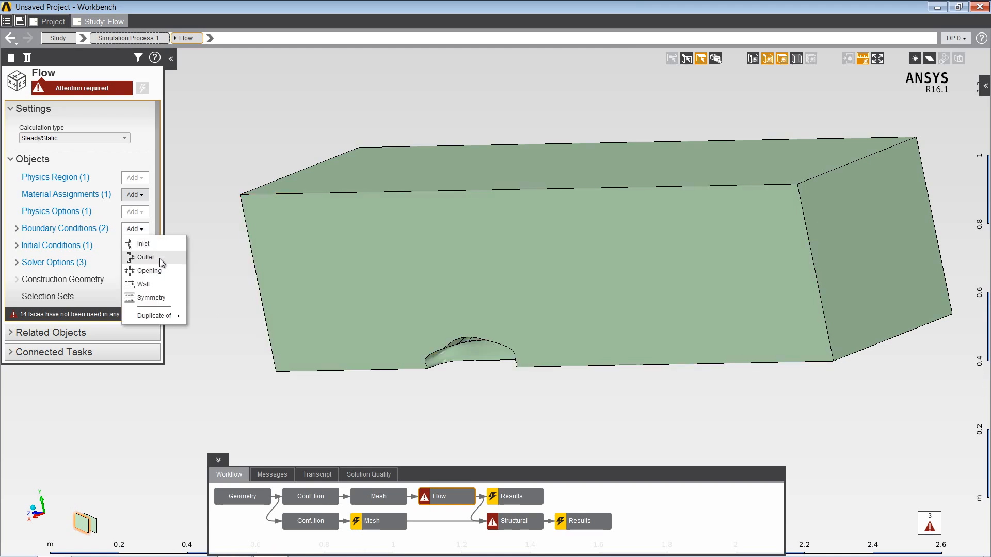
pyautogui.click(160, 297)
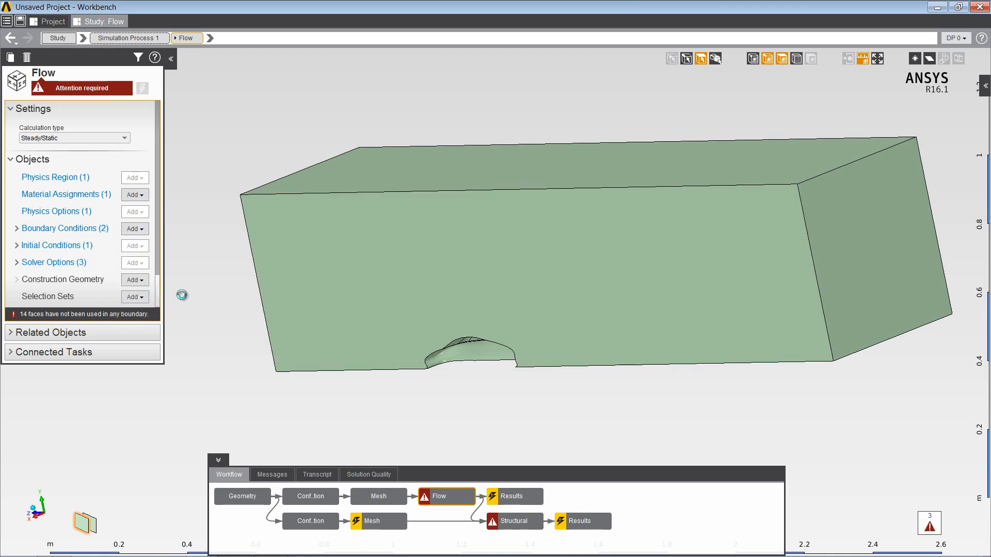
pyautogui.click(313, 296)
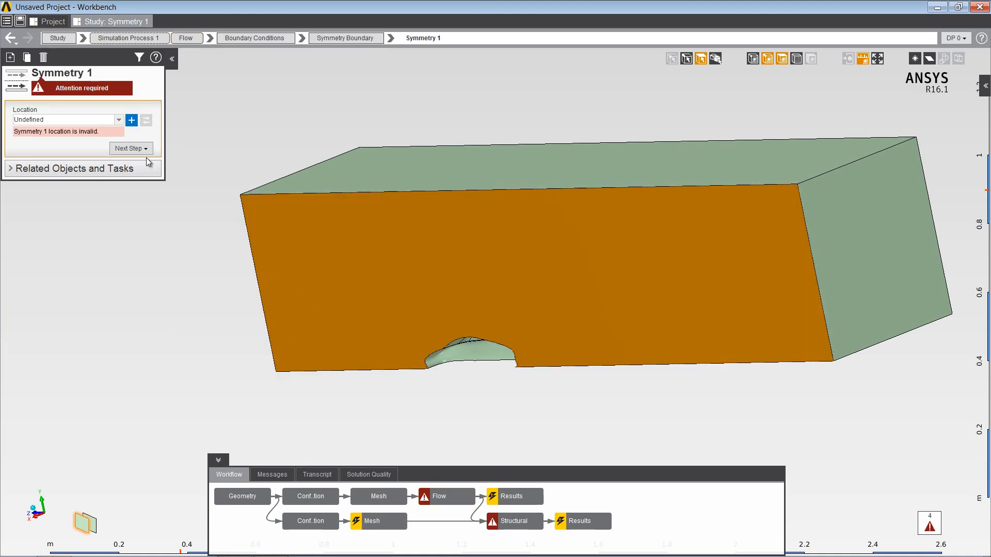
pyautogui.click(131, 120)
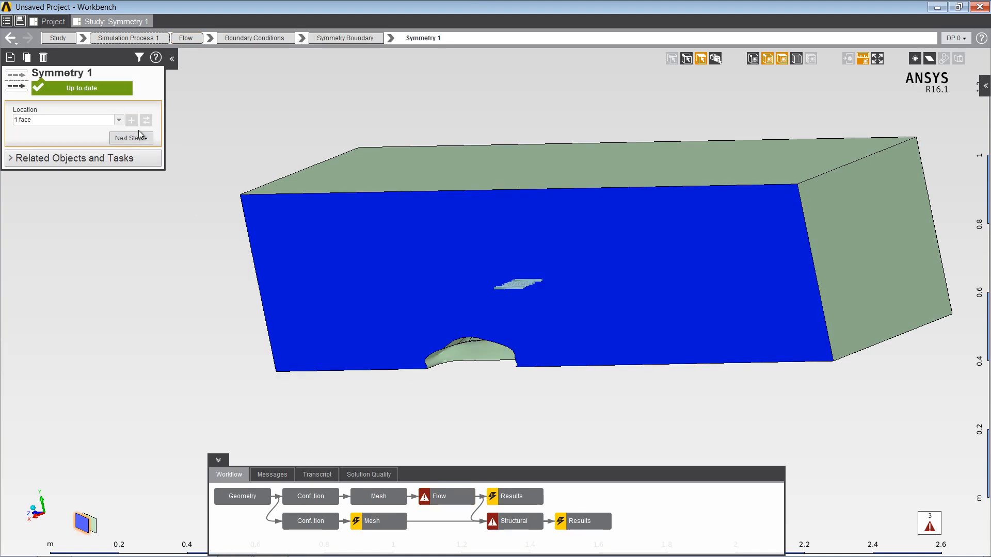
# - Add a wall boundary condition covering all remaining faces of the flow domain and inspect its coverage
pyautogui.click(439, 498)
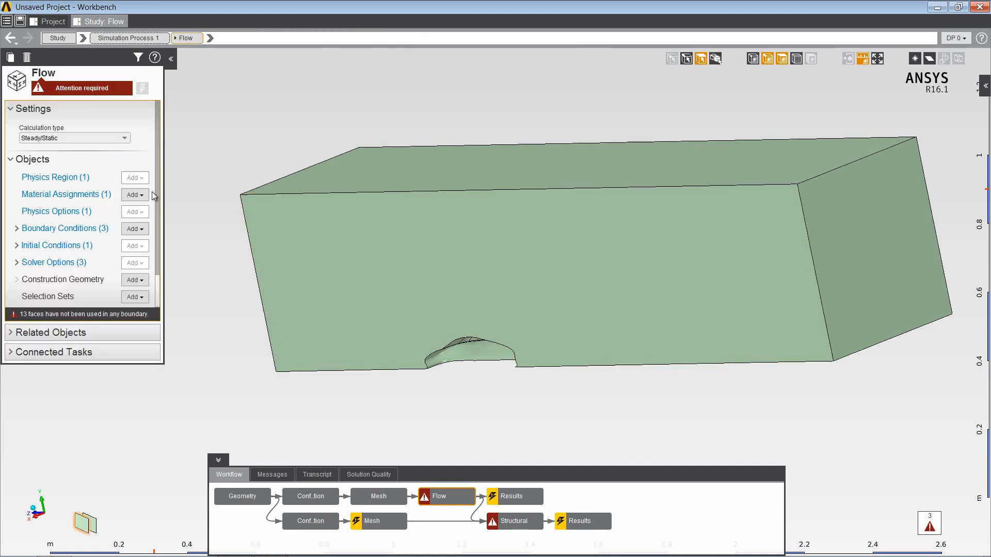
pyautogui.click(137, 229)
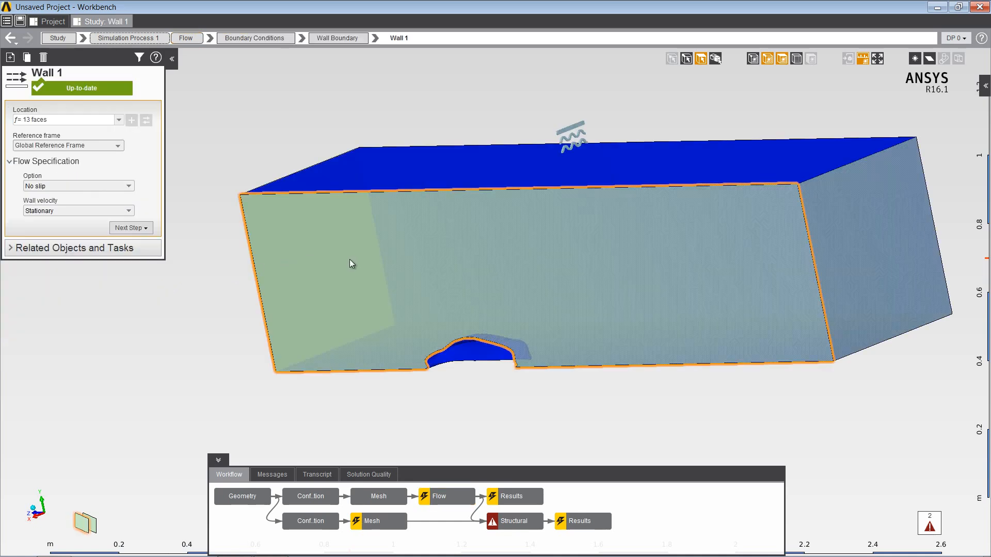
pyautogui.moveTo(348, 259); pyautogui.dragTo(382, 250, button='middle')
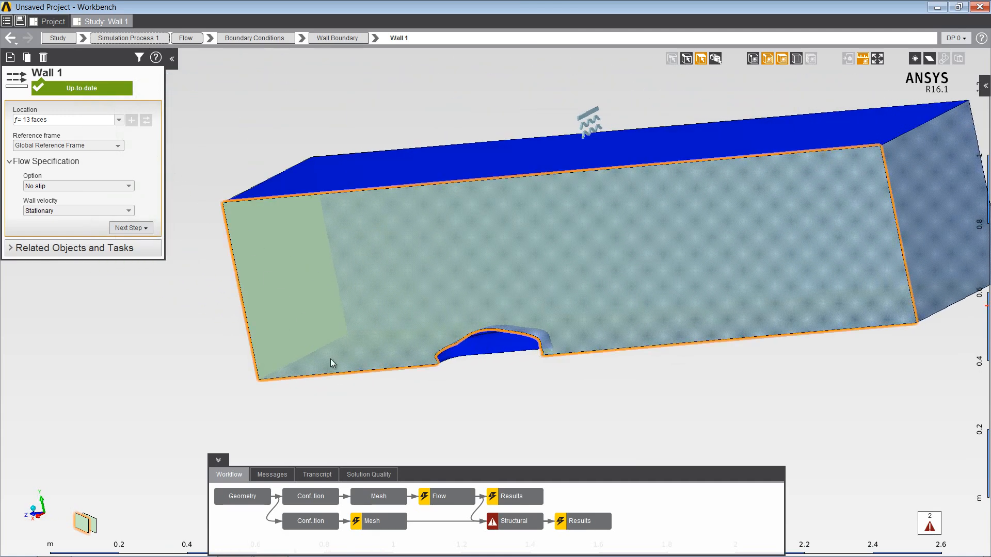
# - Solve the flow physics and monitor the convergence plot in an enlarged view
pyautogui.click(432, 494)
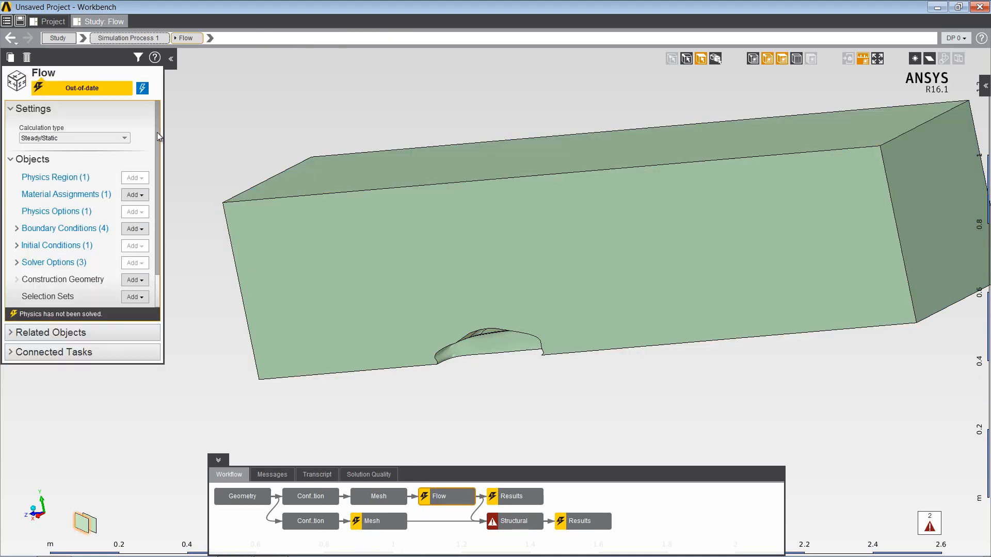
pyautogui.click(141, 89)
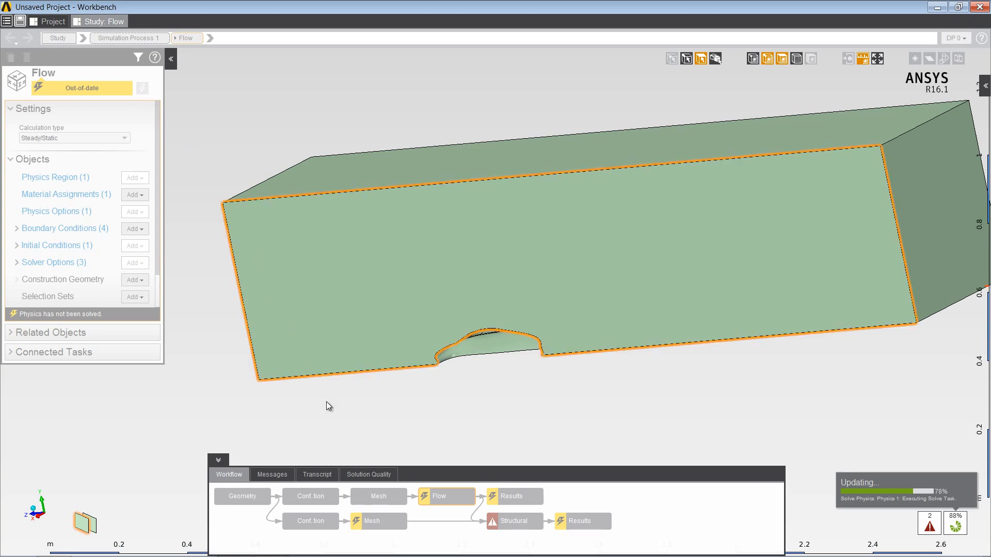
pyautogui.click(361, 475)
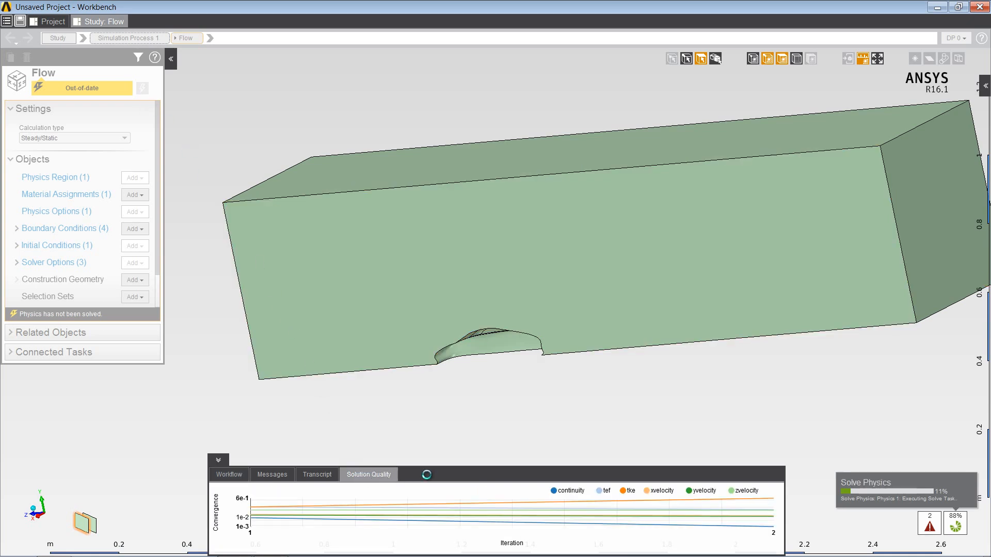
pyautogui.moveTo(429, 466); pyautogui.dragTo(468, 204)
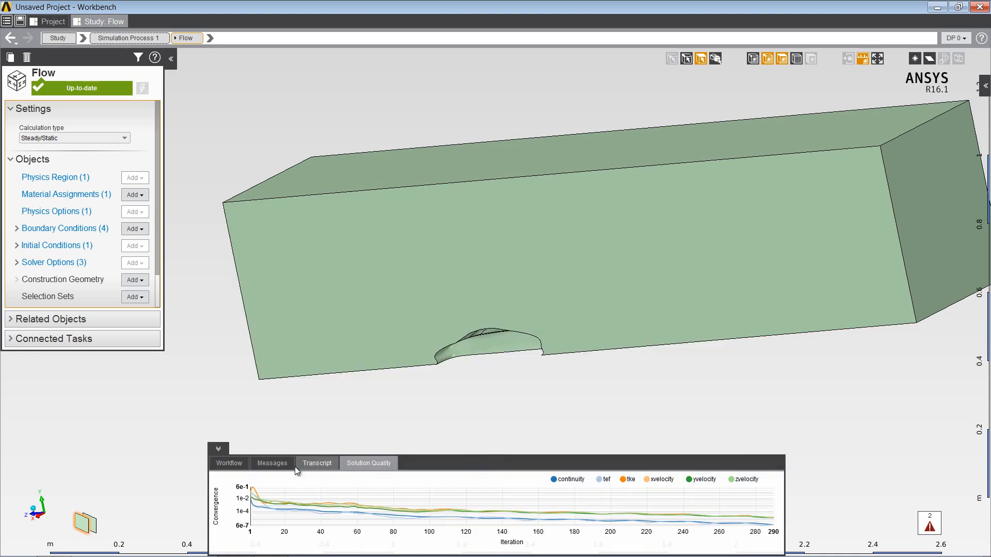
# - Open the flow results and evaluate the existing velocity vector result for the fluid volume
pyautogui.click(230, 464)
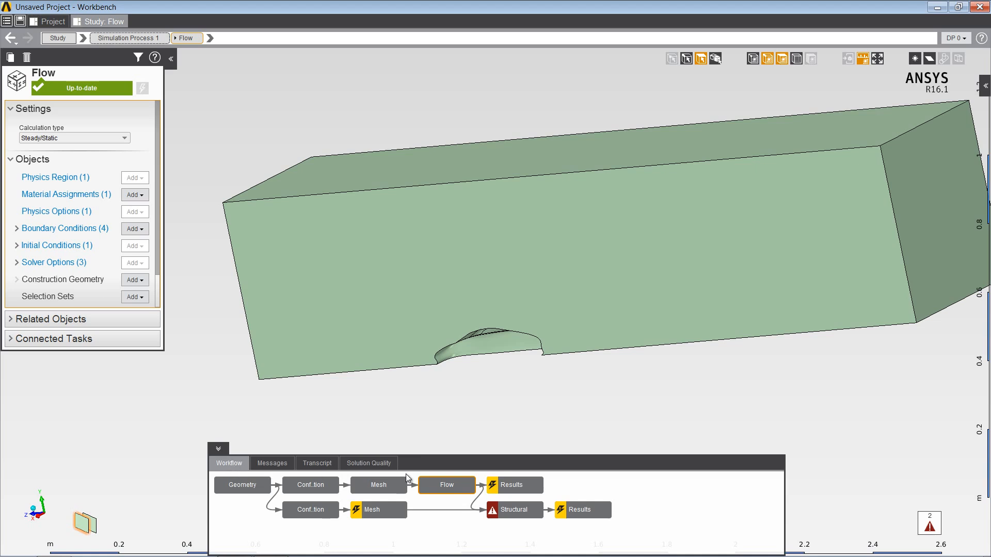
pyautogui.click(514, 484)
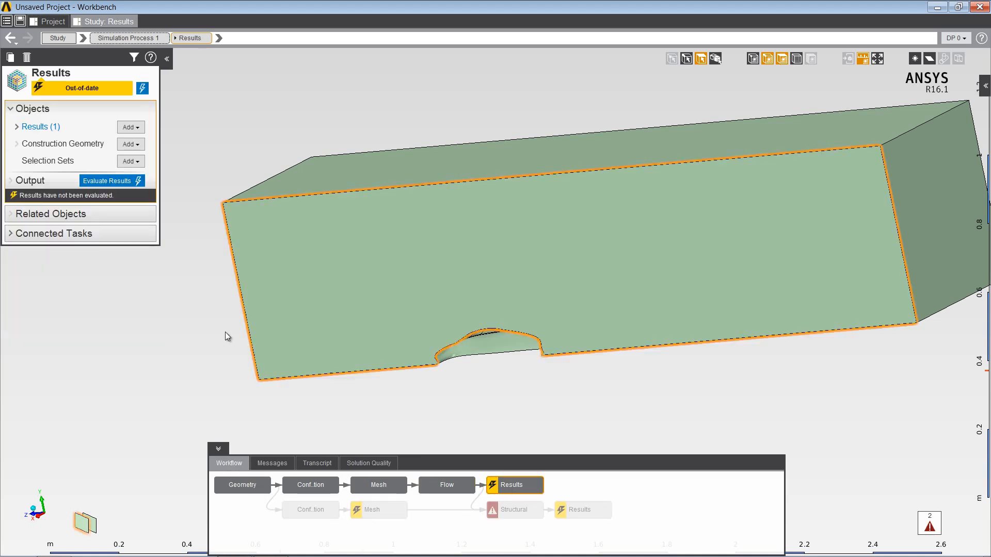
pyautogui.click(41, 129)
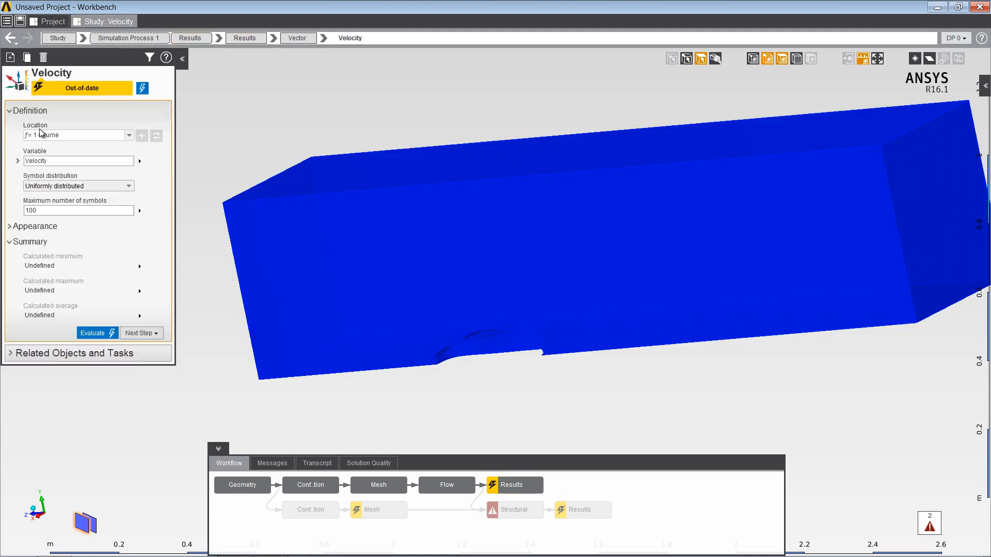
pyautogui.click(143, 89)
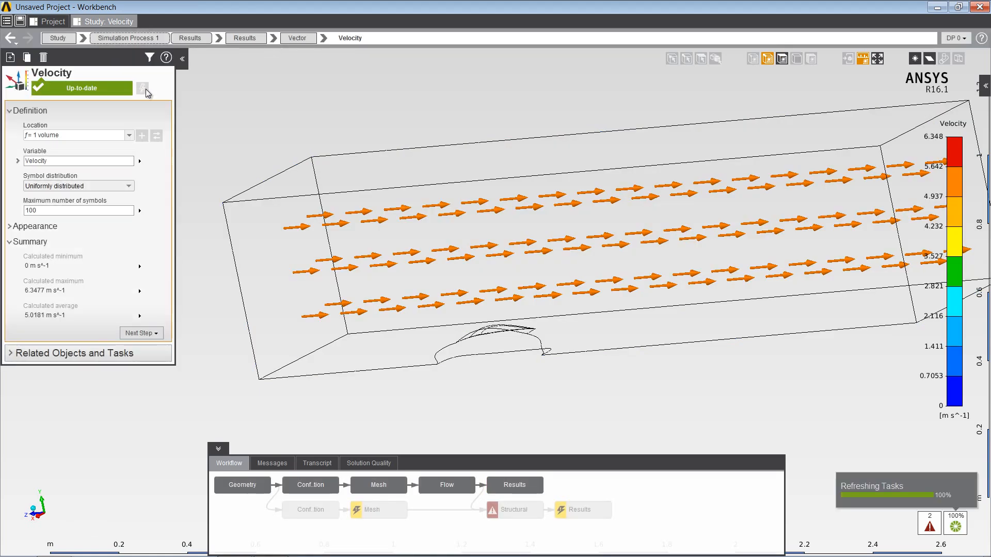
# - Add a contour result to the flow results and assign all faces of the flow domain as its location
pyautogui.click(519, 489)
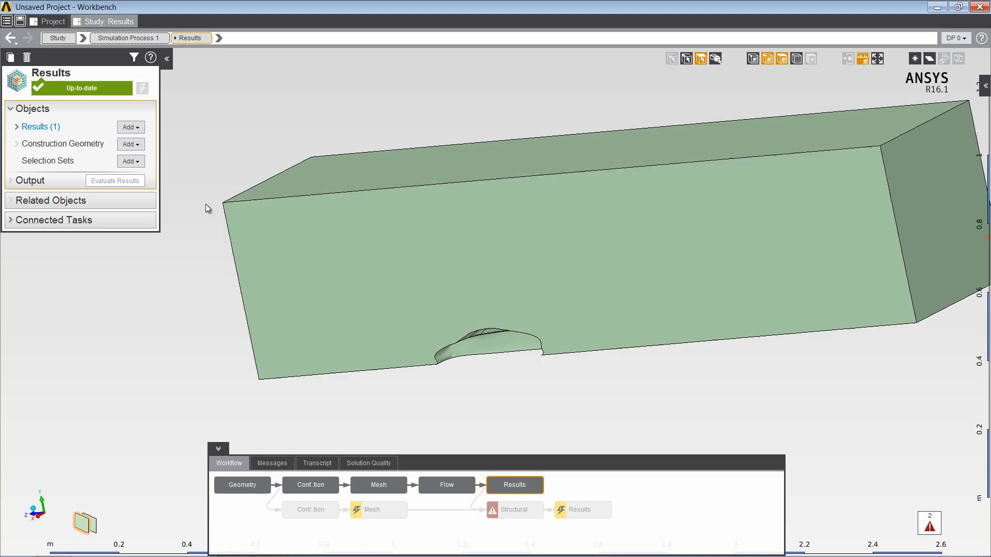
pyautogui.click(138, 126)
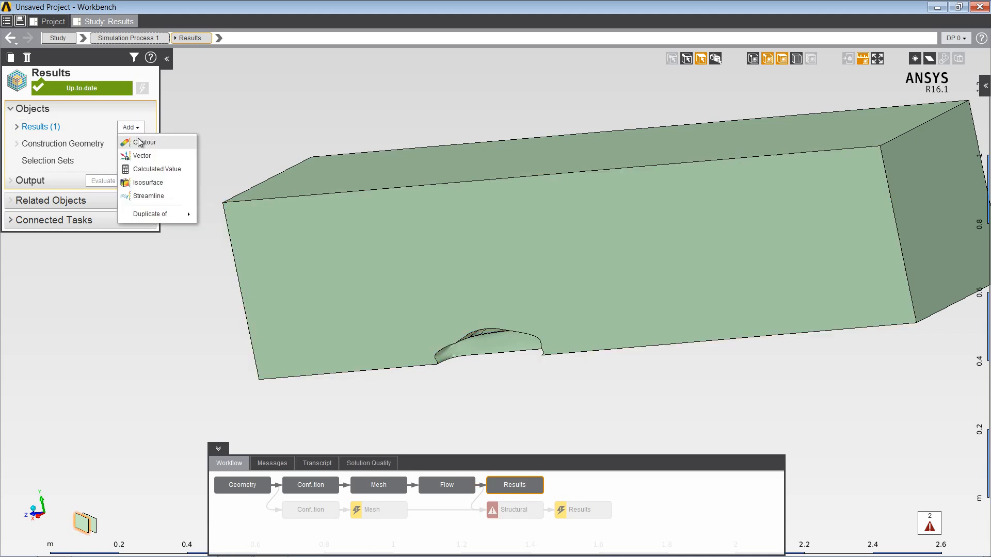
pyautogui.click(139, 142)
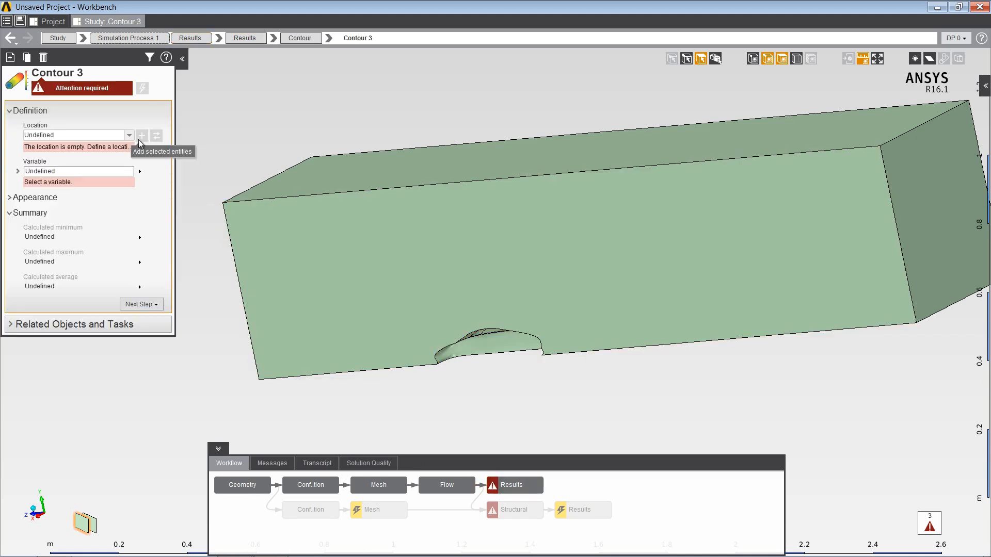
pyautogui.rightClick(290, 190)
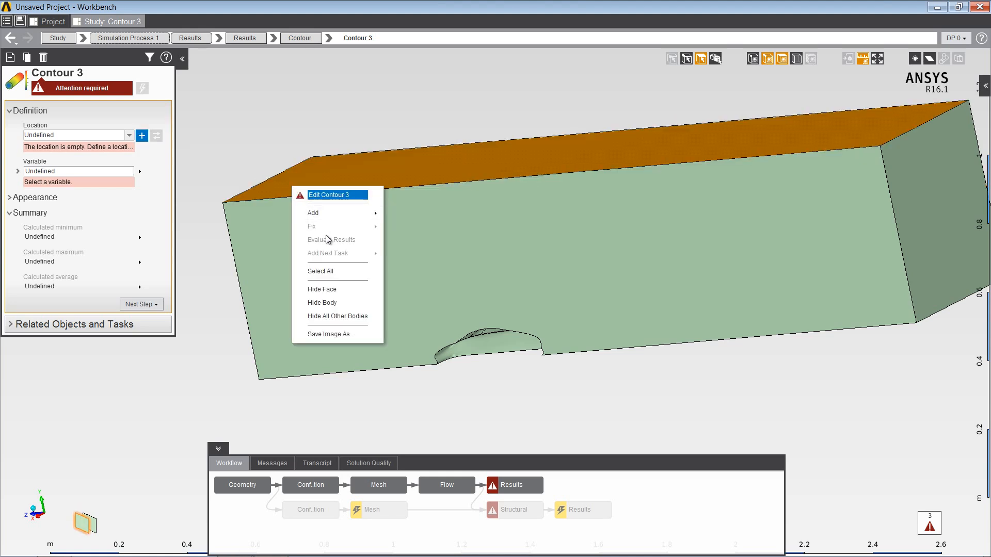
pyautogui.click(328, 271)
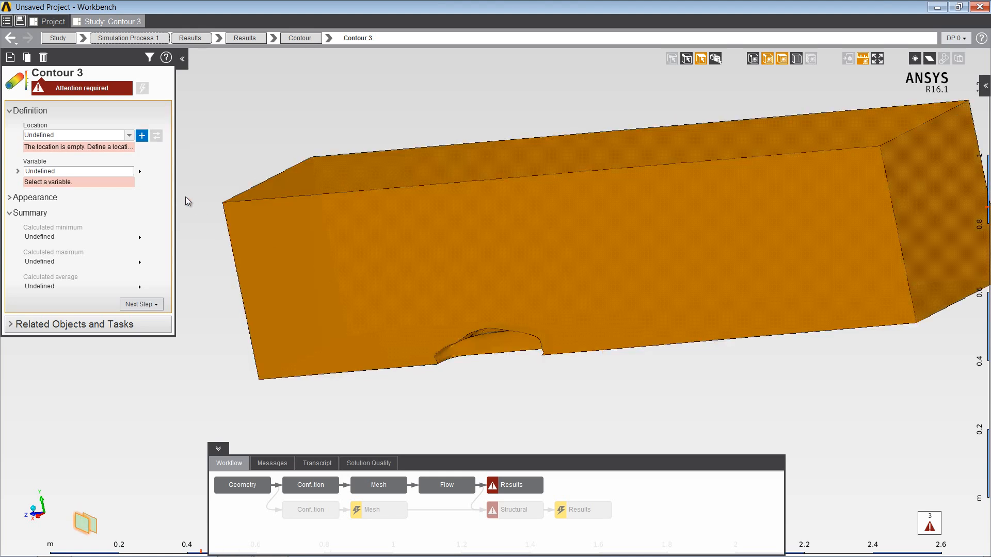
pyautogui.click(141, 136)
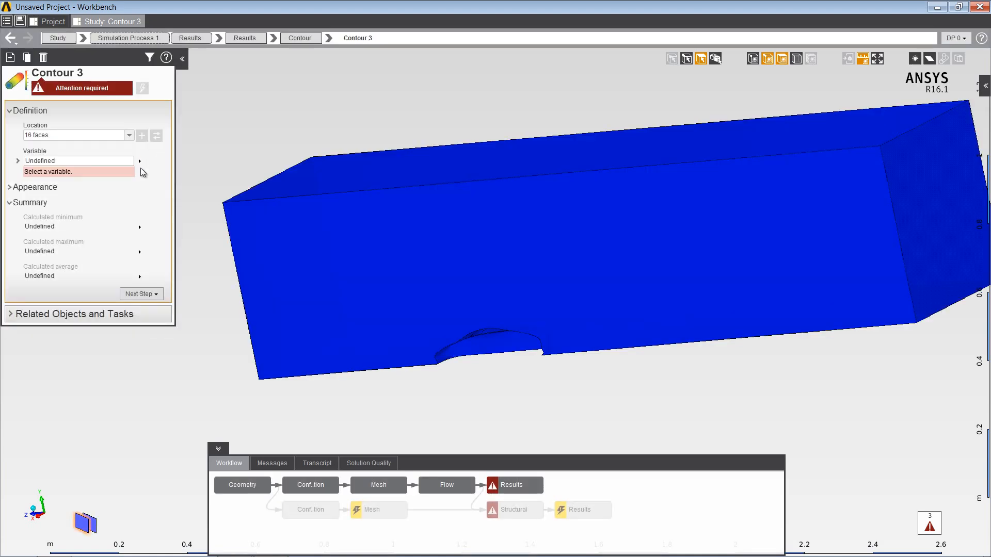
# - Set the contour's variable to Pressure, evaluate it and examine the pressure distribution on and around the car body
pyautogui.click(133, 161)
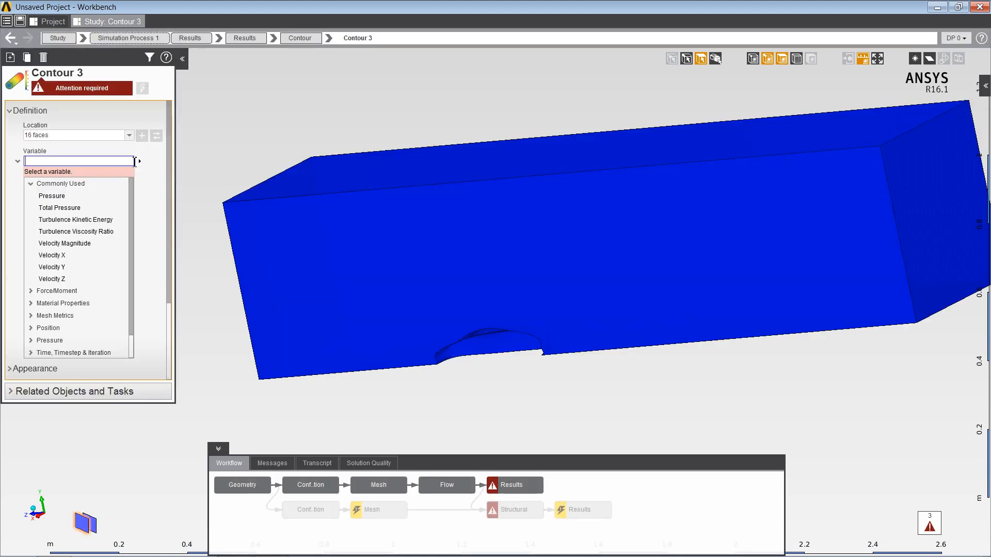
pyautogui.click(86, 197)
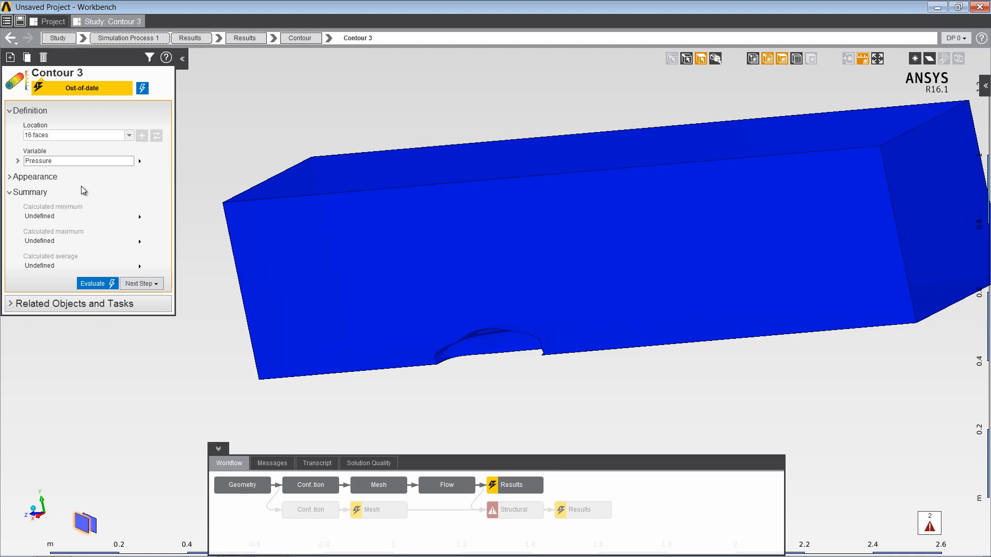
pyautogui.click(141, 87)
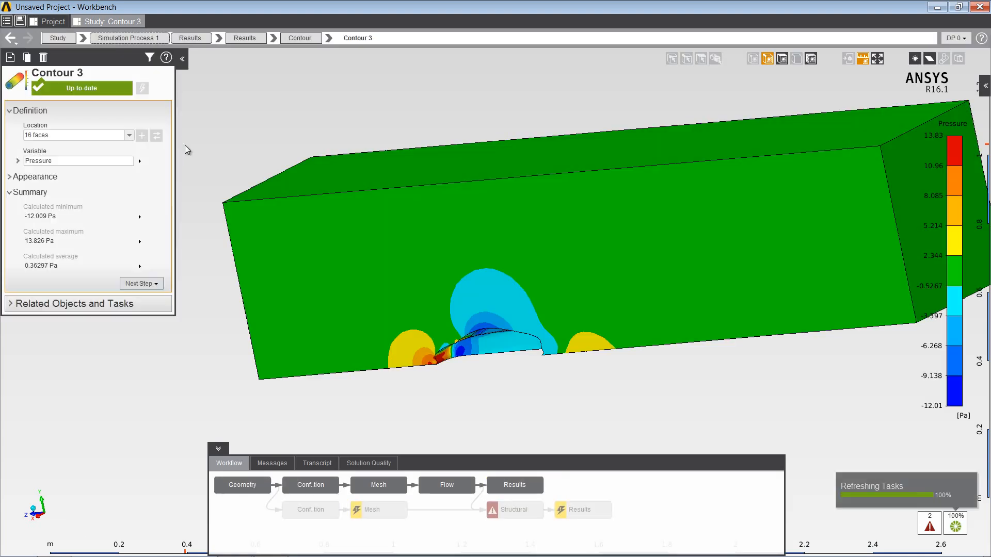
pyautogui.moveTo(329, 260); pyautogui.dragTo(381, 203, button='middle')
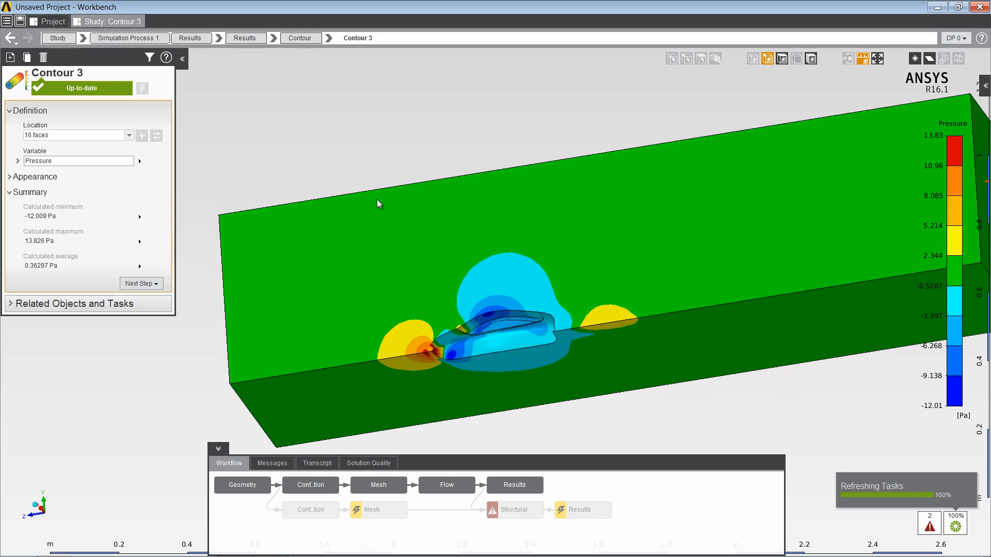
pyautogui.scroll(4, 388, 212)
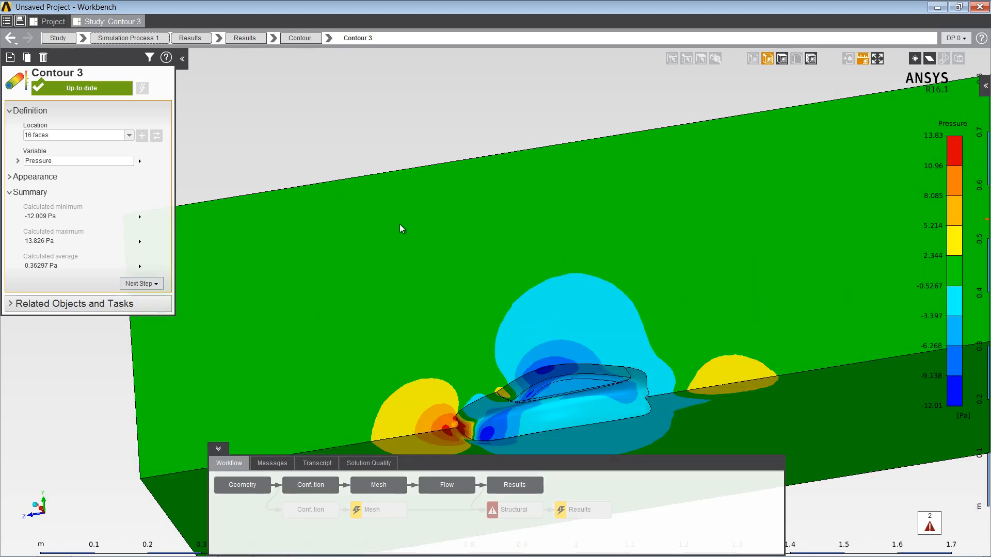
pyautogui.scroll(3, 424, 204)
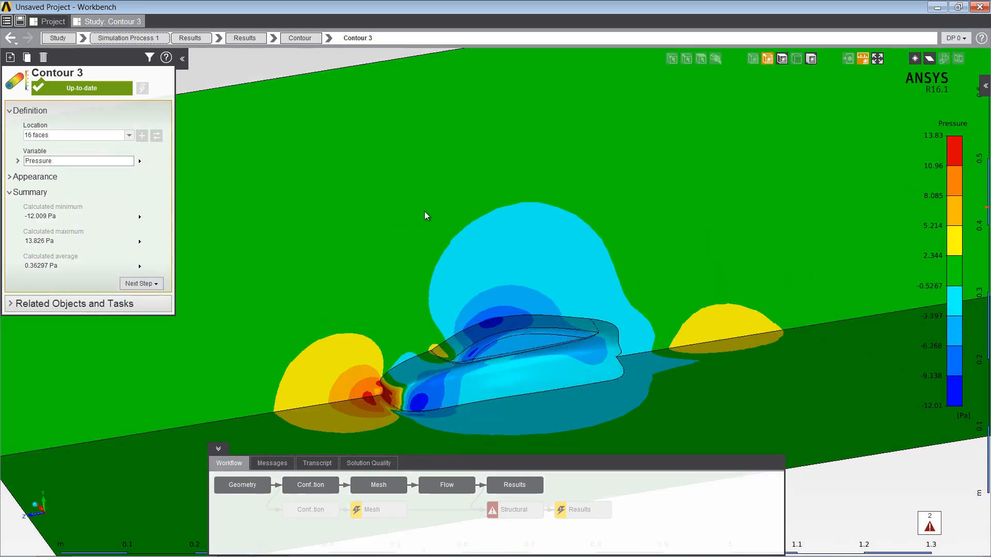
pyautogui.keyDown('ctrl'); pyautogui.moveTo(425, 212); pyautogui.dragTo(373, 142, button='middle'); pyautogui.keyUp('ctrl')
pyautogui.scroll(5, 392, 181)
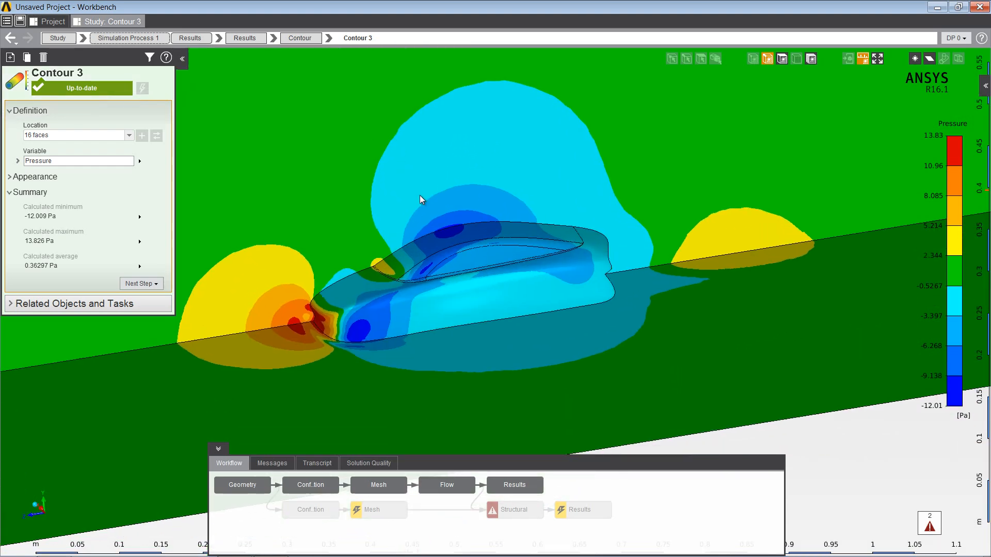
pyautogui.moveTo(420, 195); pyautogui.dragTo(368, 184, button='middle')
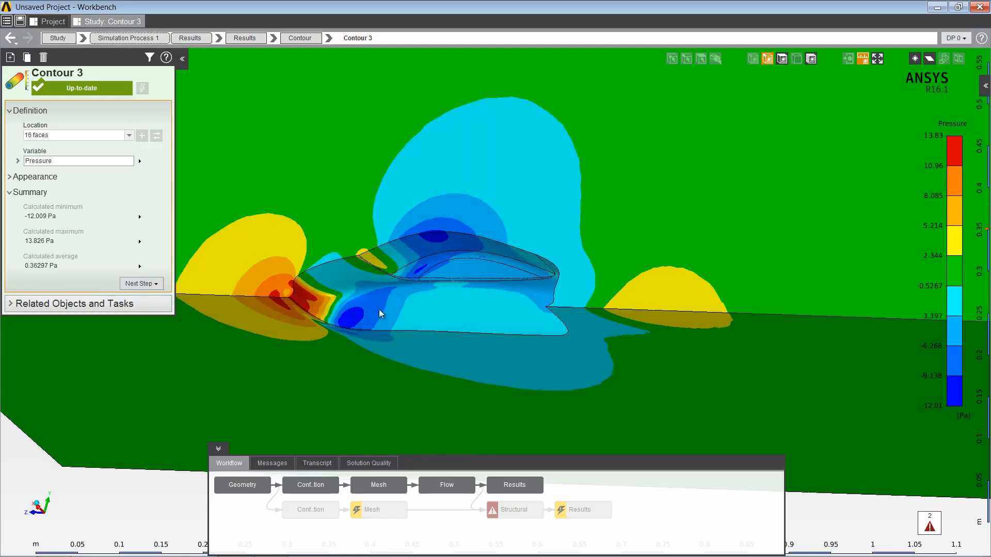
# - Add a velocity streamline result seeded from Inlet 1 with approximately 100 points and evaluate it
pyautogui.click(516, 489)
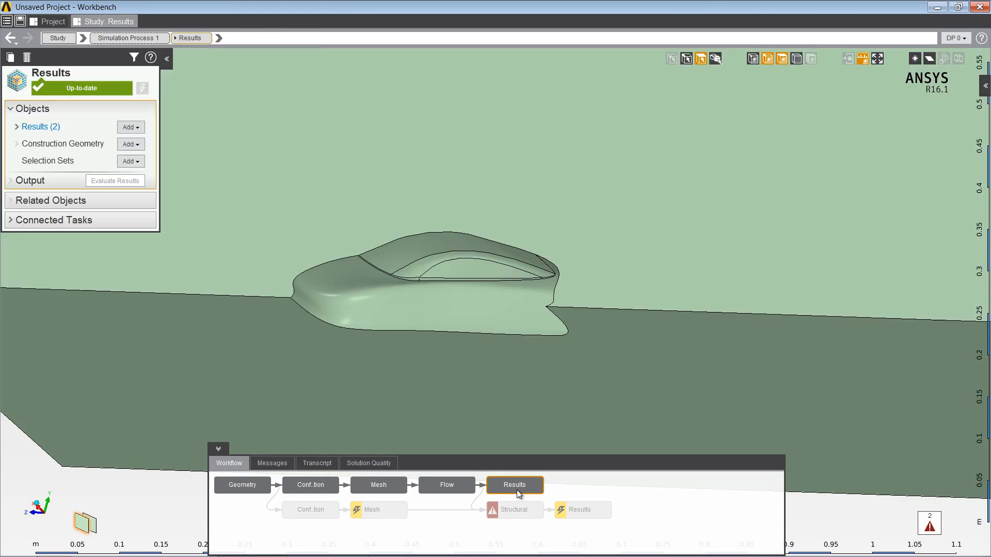
pyautogui.click(133, 127)
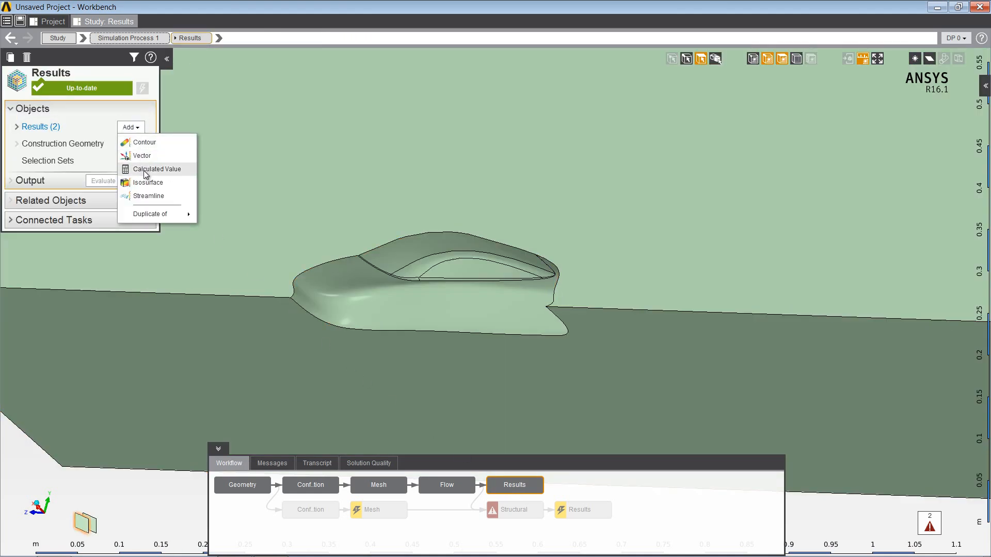
pyautogui.click(152, 196)
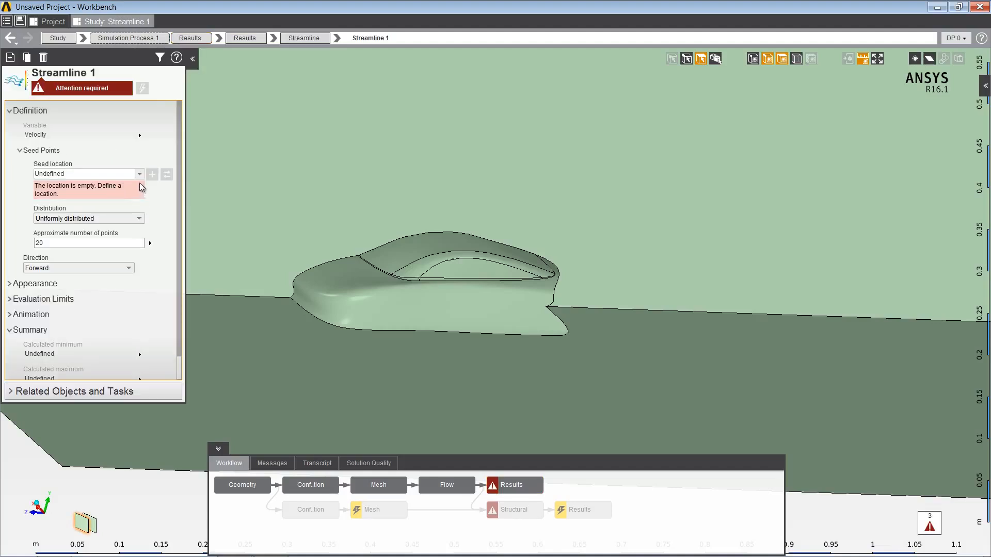
pyautogui.click(139, 175)
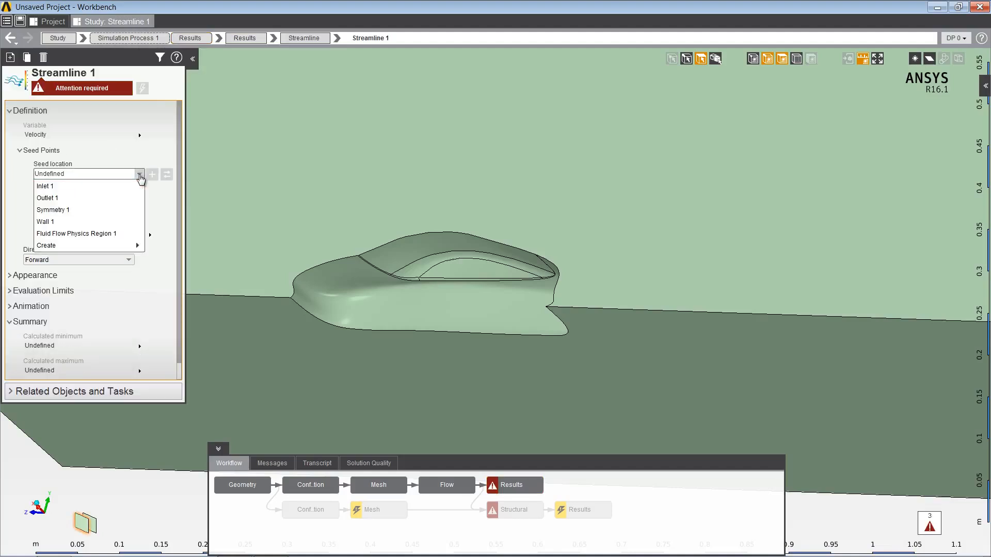
pyautogui.click(70, 186)
pyautogui.click(70, 224)
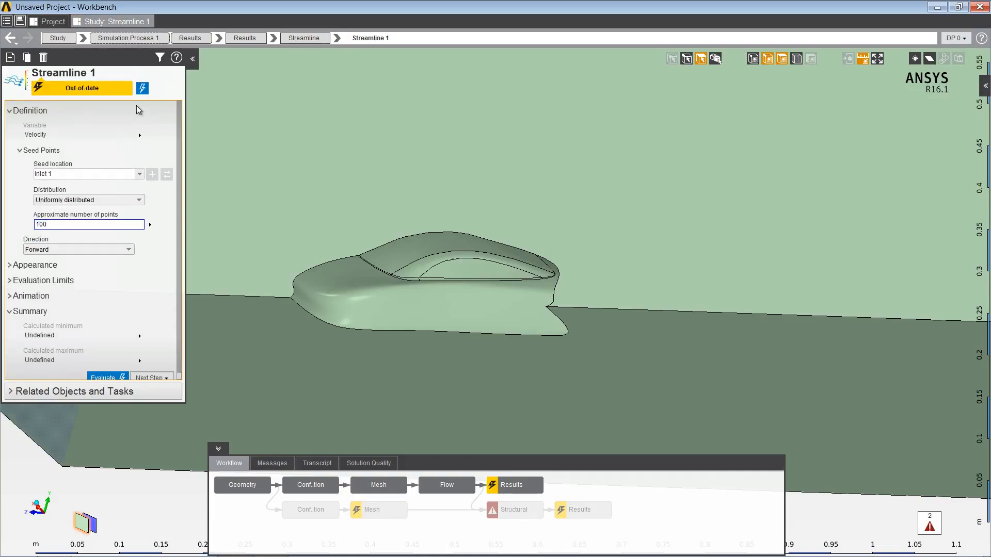
pyautogui.click(146, 90)
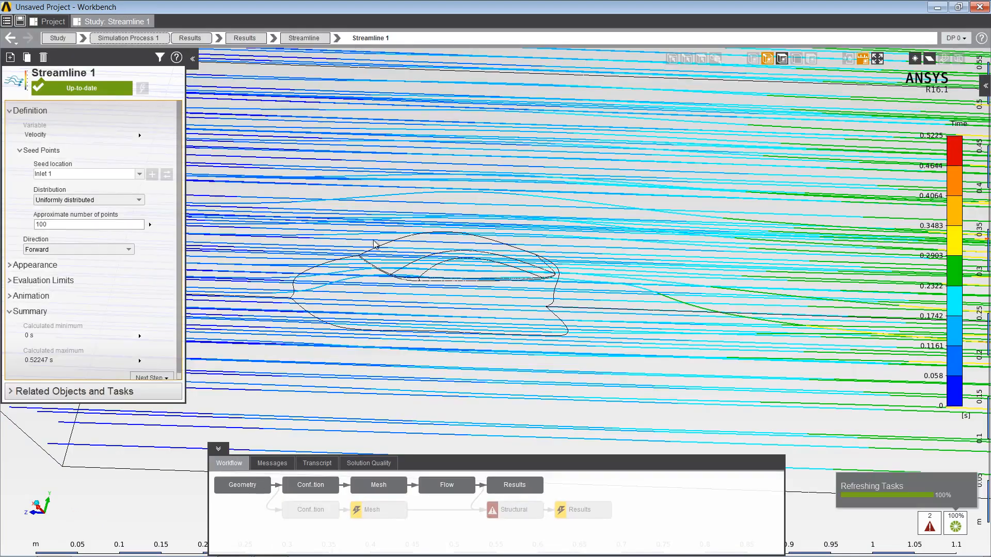
# - Set the streamline's approximate number of seed points to 500 and evaluate it again
pyautogui.moveTo(453, 250); pyautogui.dragTo(413, 283, button='middle')
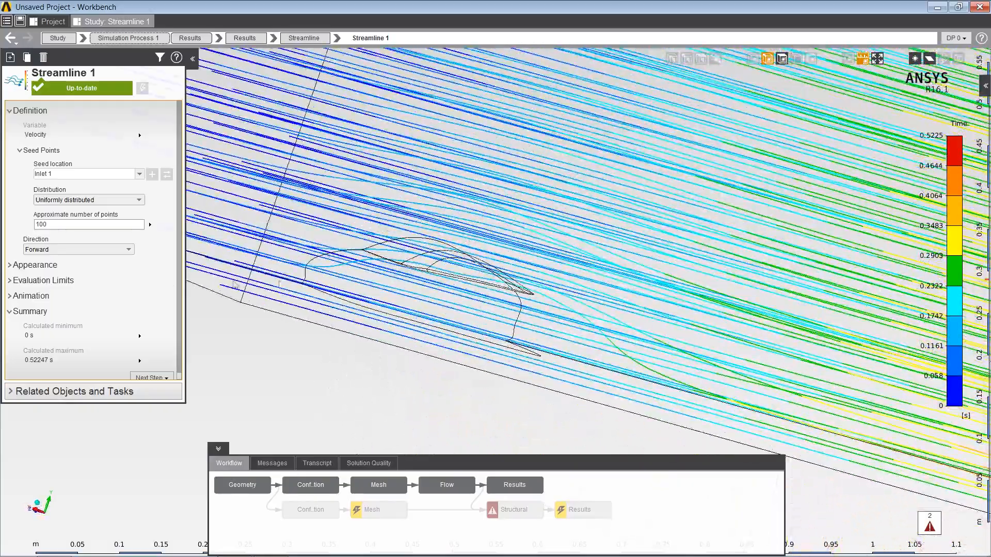
pyautogui.moveTo(97, 225); pyautogui.dragTo(15, 228)
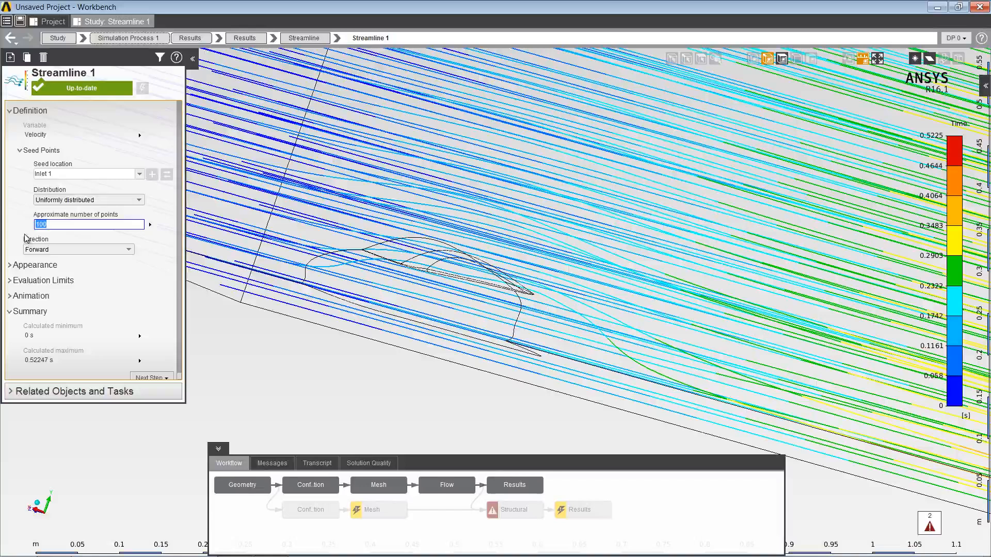
pyautogui.write('500')
pyautogui.press('Return')
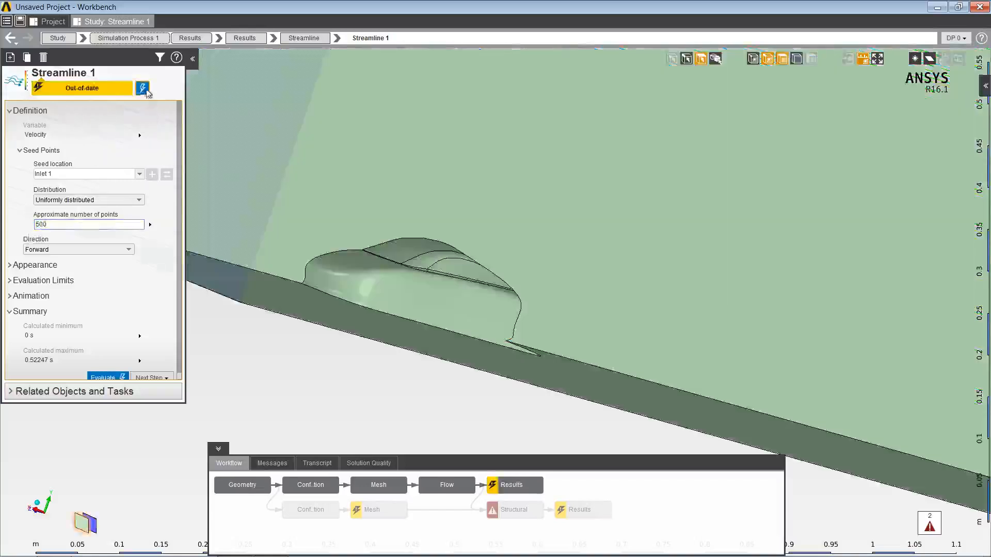
pyautogui.click(145, 90)
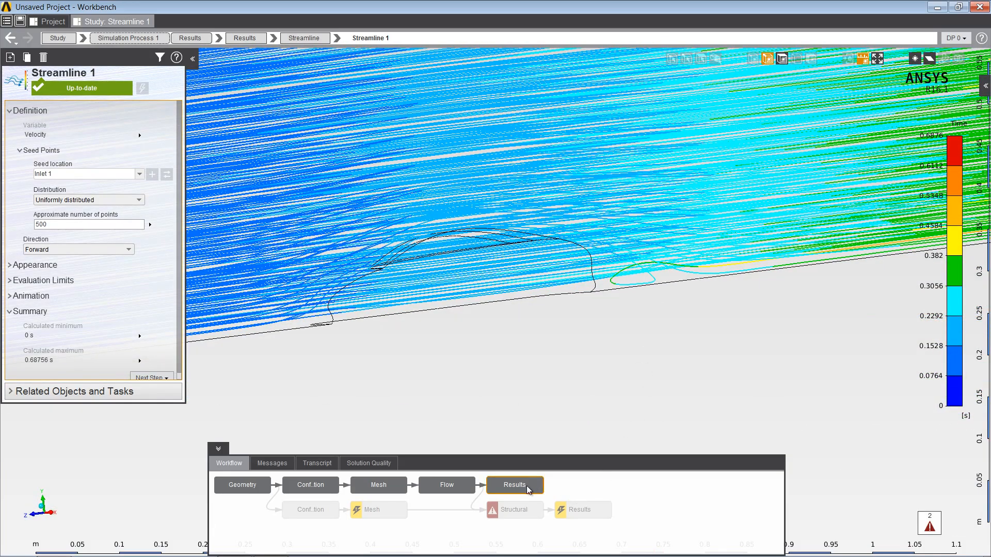
# - Add a contour result of Velocity Magnitude located on Streamline 1, evaluate it and inspect the flow over the car
pyautogui.click(525, 485)
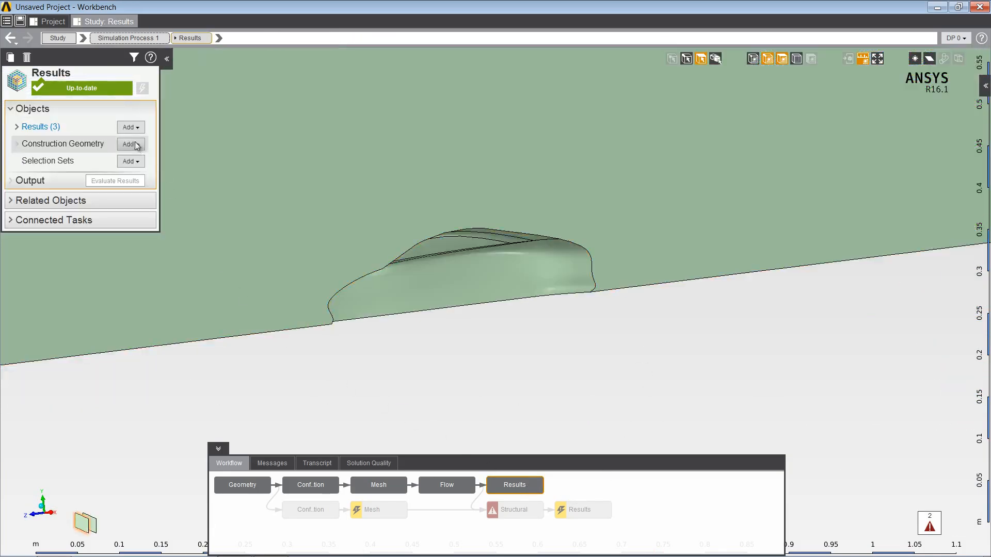
pyautogui.click(130, 127)
pyautogui.click(137, 142)
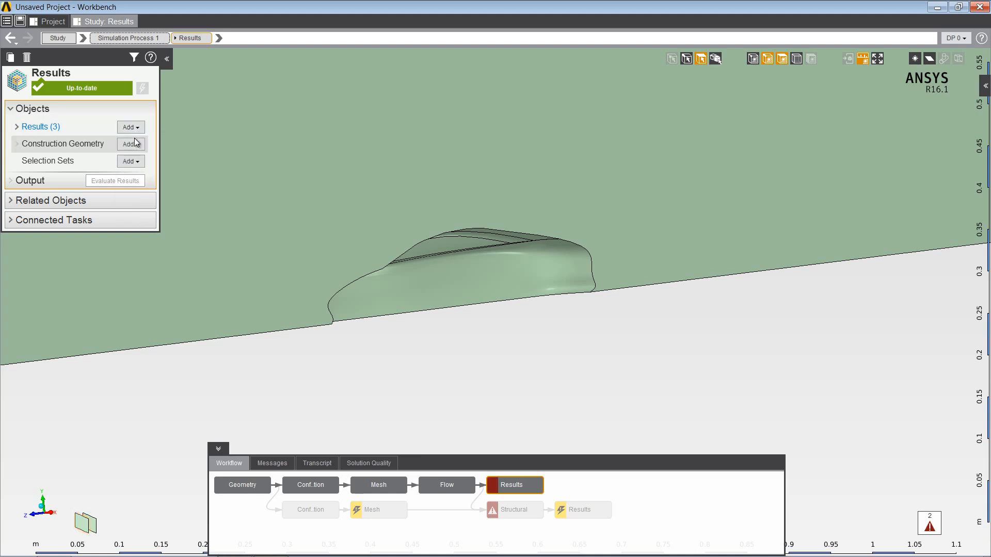
pyautogui.click(126, 136)
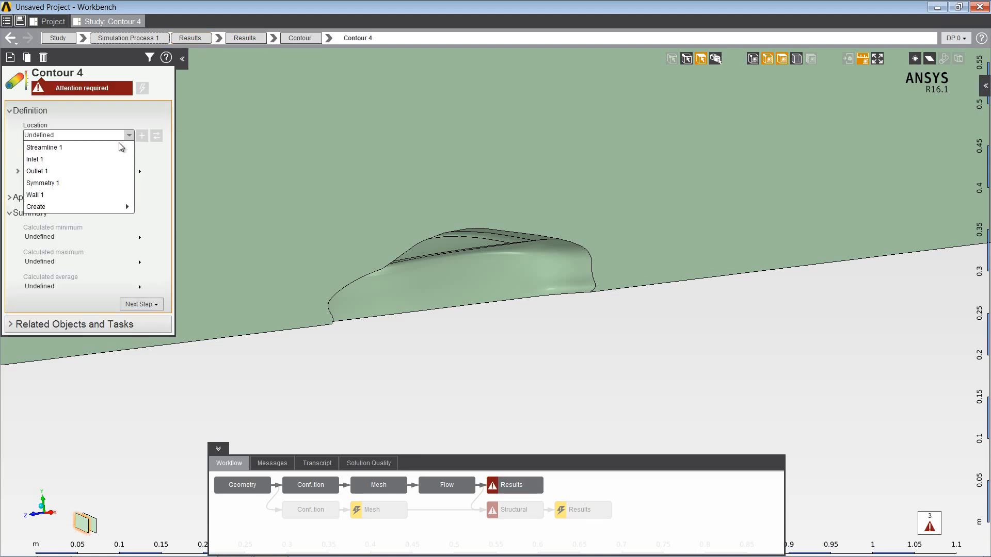
pyautogui.click(90, 149)
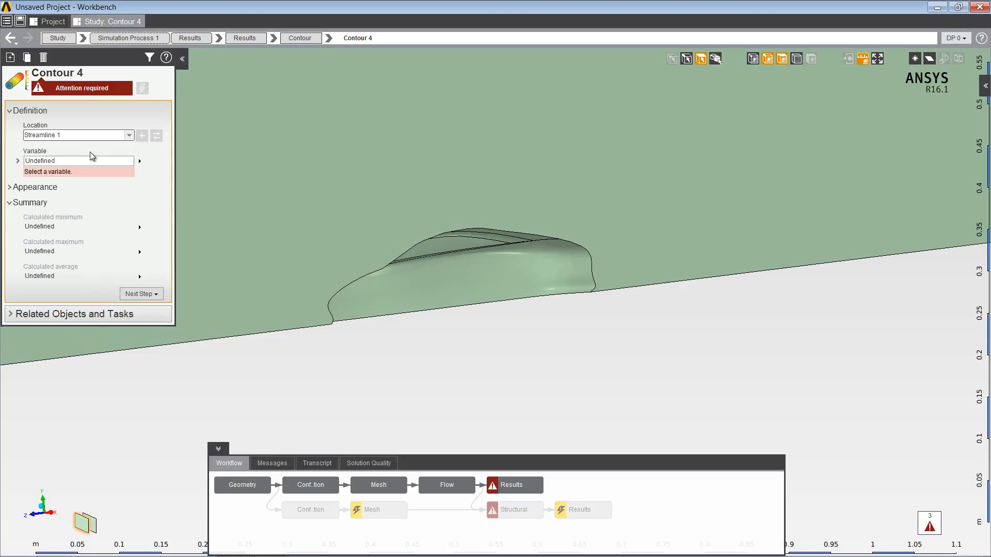
pyautogui.click(120, 160)
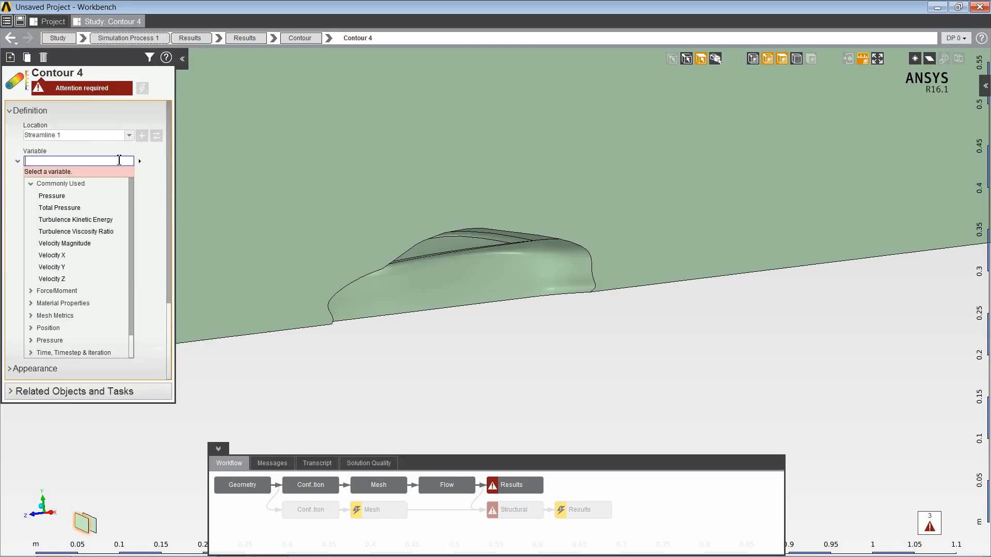
pyautogui.click(68, 243)
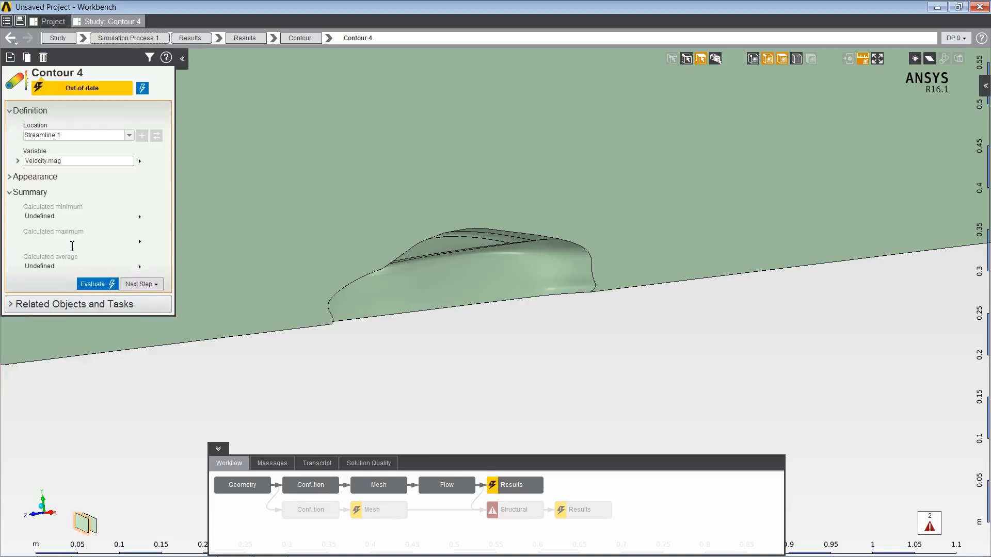
pyautogui.click(92, 285)
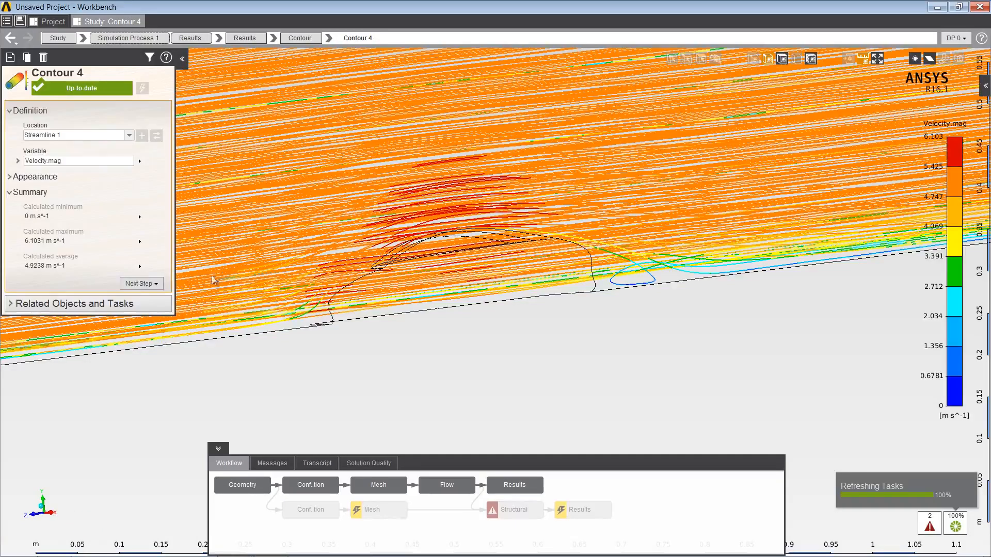
pyautogui.moveTo(431, 271); pyautogui.dragTo(530, 375, button='middle')
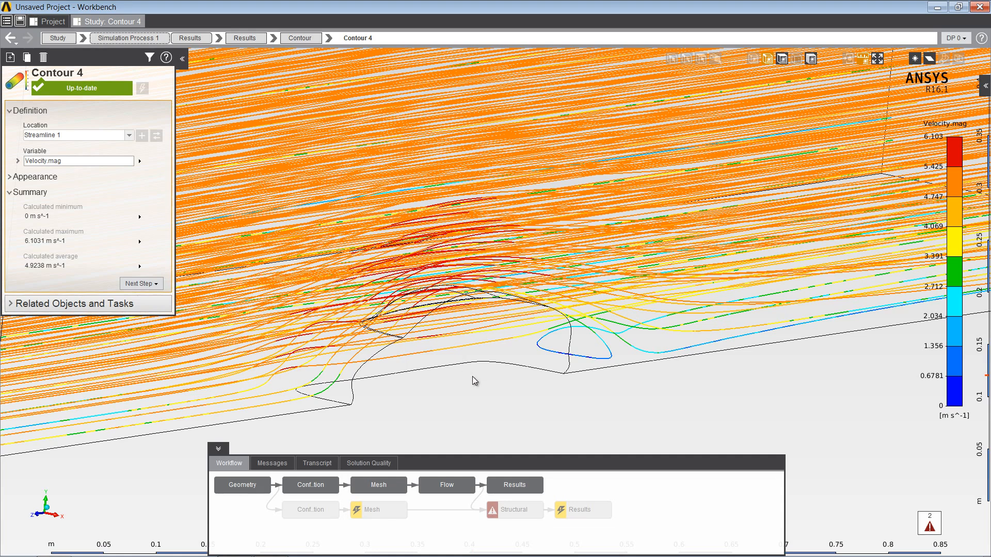
# - Reopen the pressure contour from the flow results and examine the pressure distribution around the car body
pyautogui.click(522, 479)
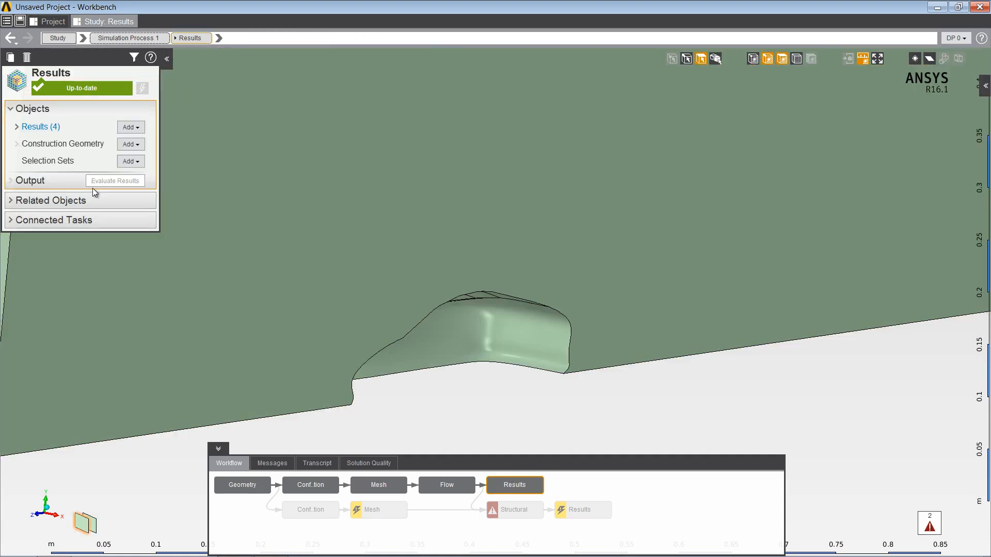
pyautogui.click(17, 127)
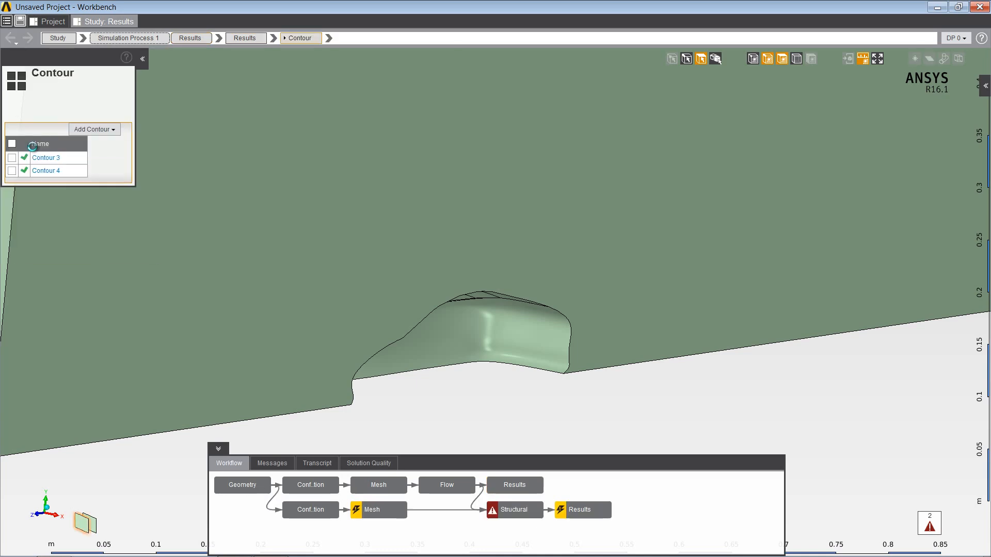
pyautogui.click(35, 149)
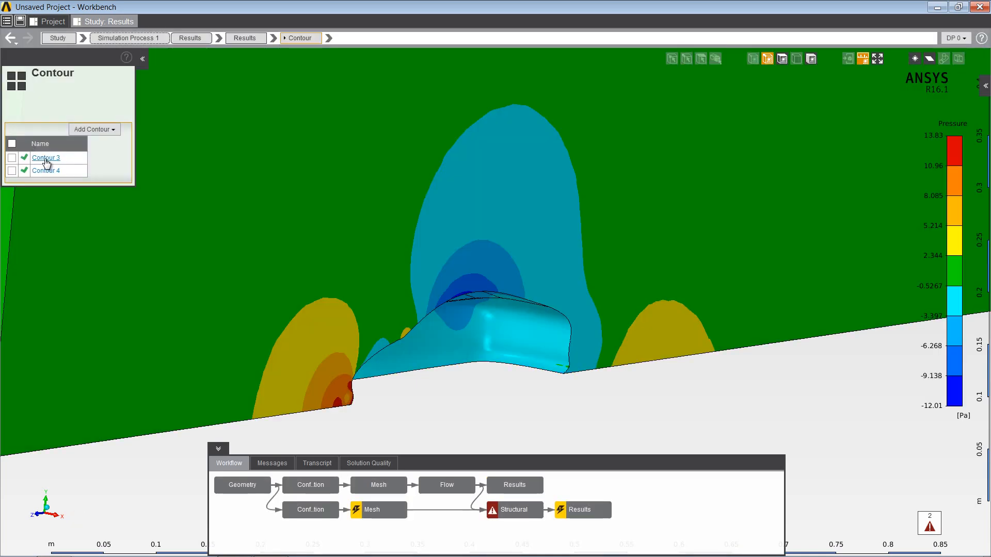
pyautogui.click(46, 158)
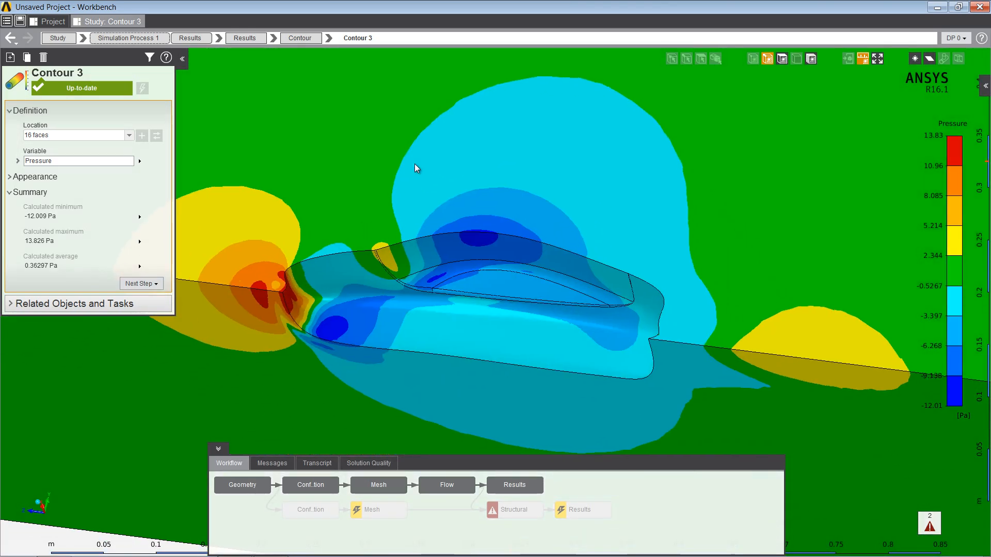
pyautogui.moveTo(461, 233)
pyautogui.mouseDown()
pyautogui.moveTo(456, 208)
pyautogui.moveTo(498, 246)
pyautogui.mouseUp()
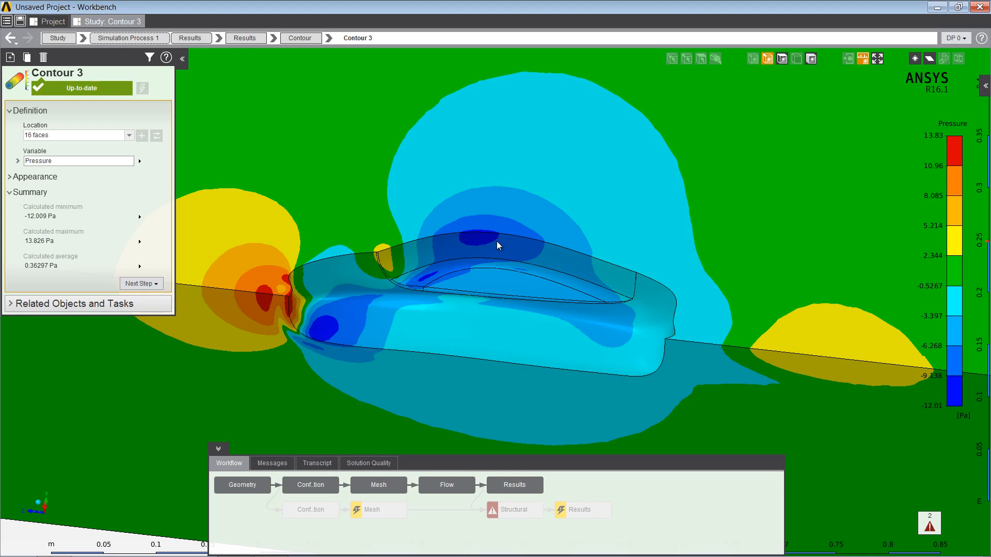
# - Suppress the fluid enclosure body in the structural simulation's configuration and update it, leaving only the car body
pyautogui.click(320, 508)
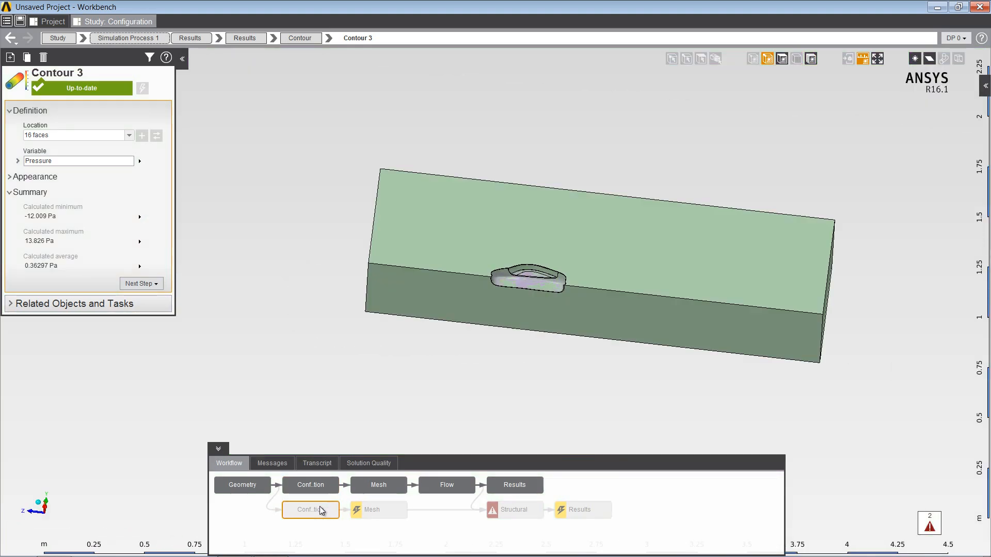
pyautogui.click(710, 61)
pyautogui.click(525, 240)
pyautogui.scroll(5, 526, 240)
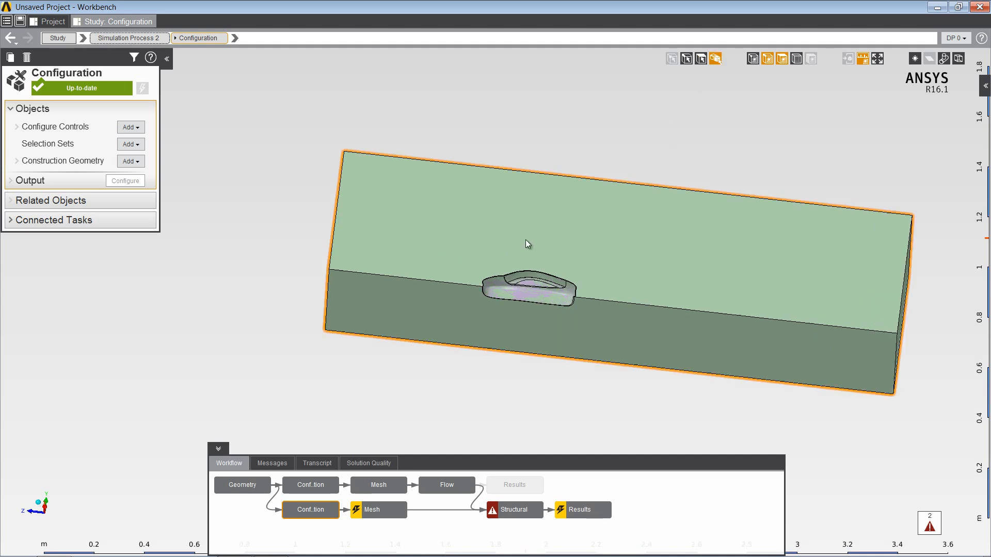
pyautogui.click(528, 240)
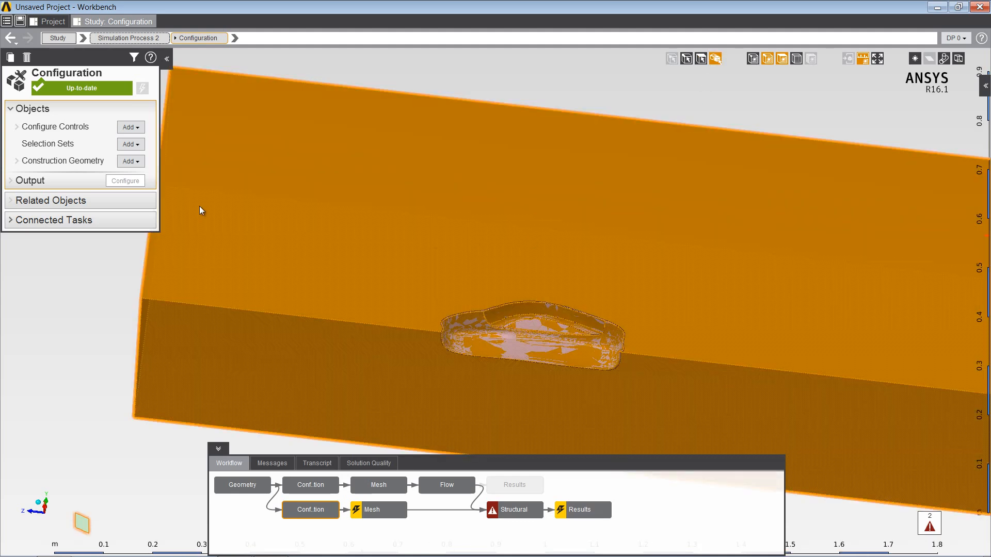
pyautogui.click(125, 128)
pyautogui.click(138, 144)
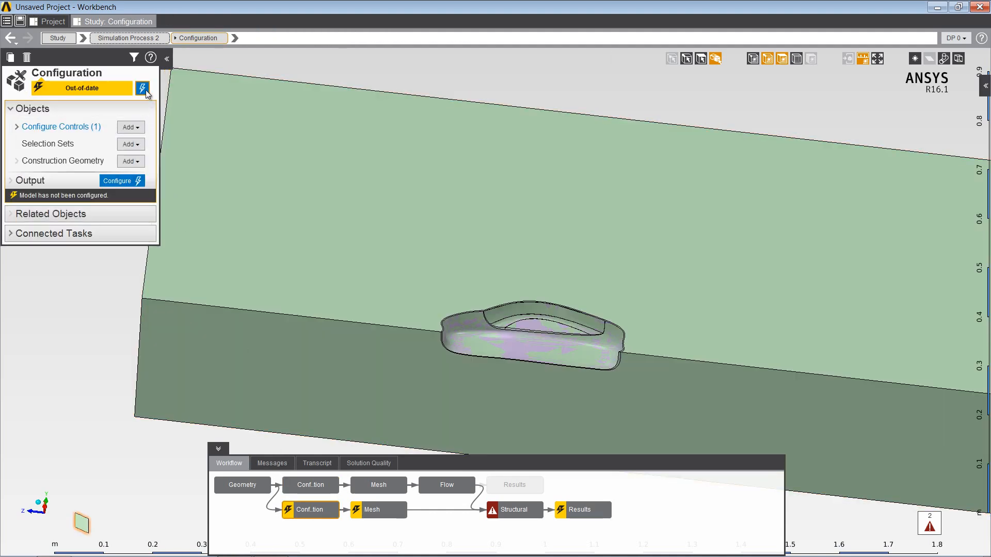
pyautogui.click(144, 89)
pyautogui.scroll(10, 494, 213)
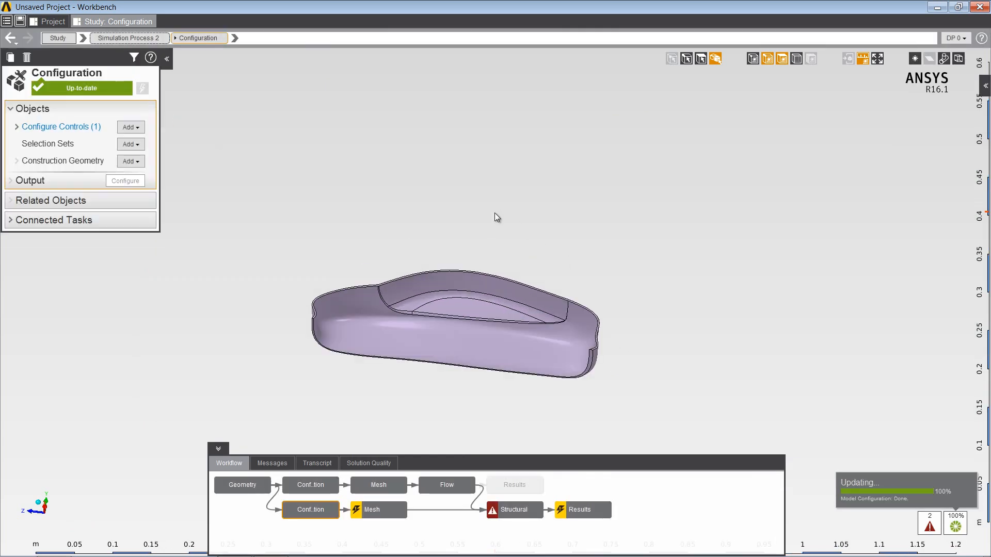
pyautogui.moveTo(522, 150); pyautogui.dragTo(484, 360, button='middle')
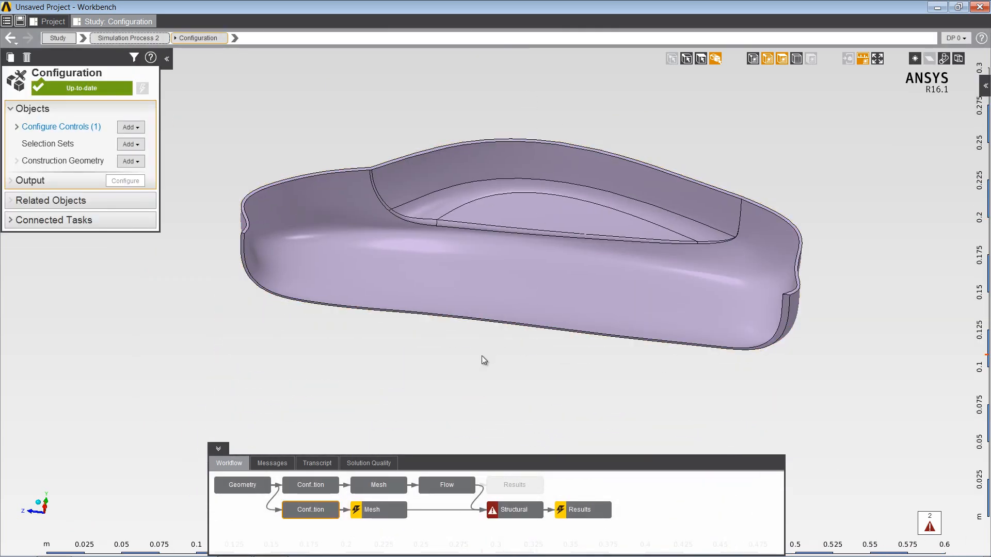
# - Set a moderately high mesh resolution for the structural simulation and generate the car body's mesh
pyautogui.click(391, 512)
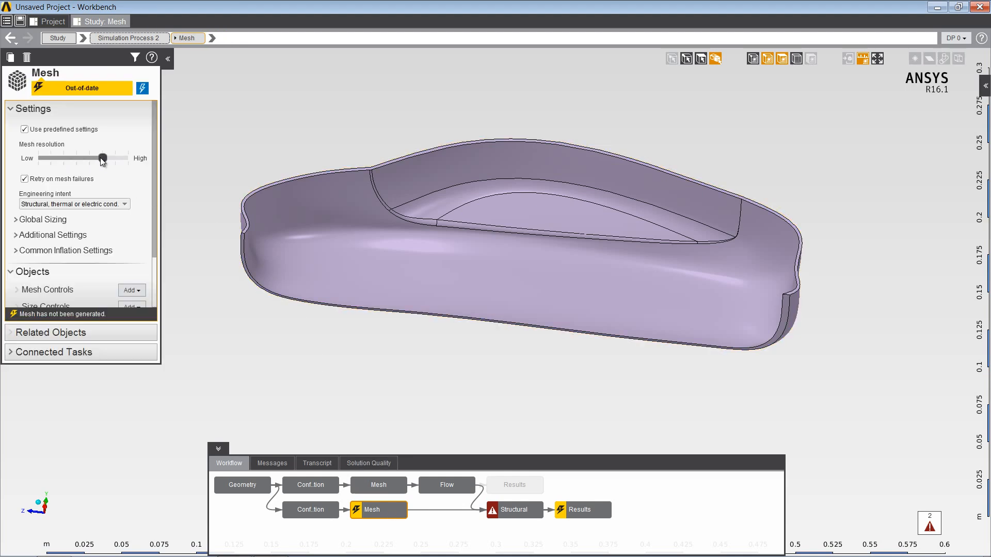
pyautogui.moveTo(96, 158); pyautogui.dragTo(108, 158)
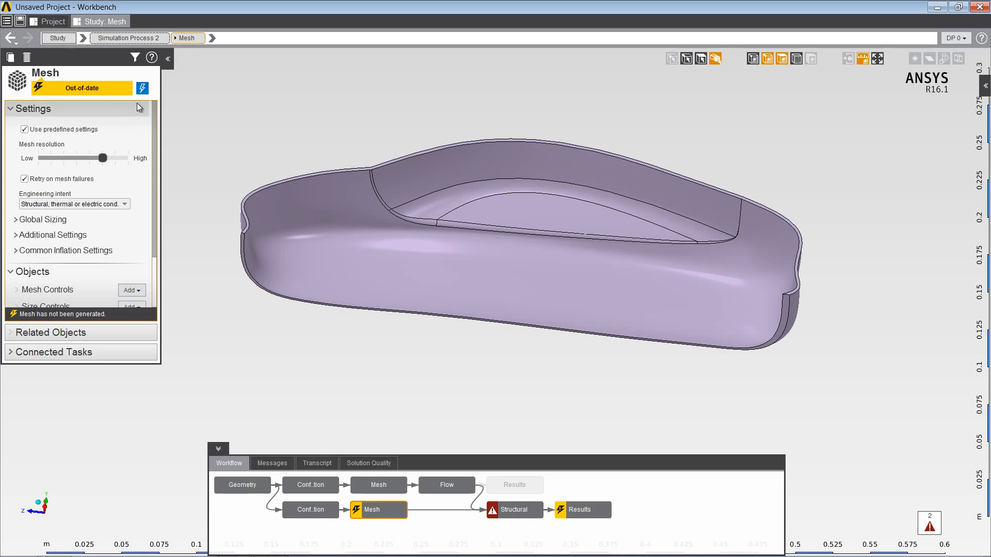
pyautogui.click(142, 89)
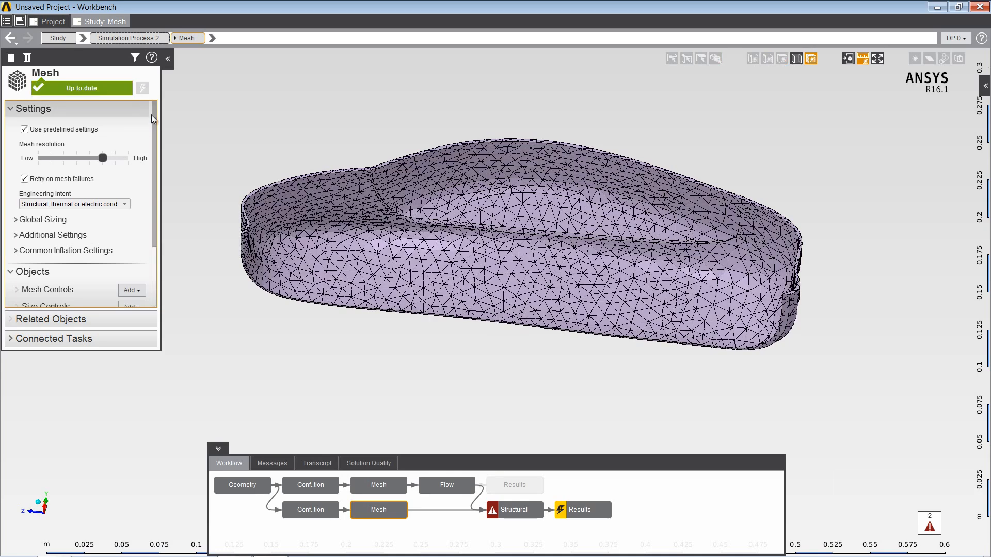
# - Change the structural region's material assignment to Polyethylene and review the material's properties
pyautogui.click(518, 515)
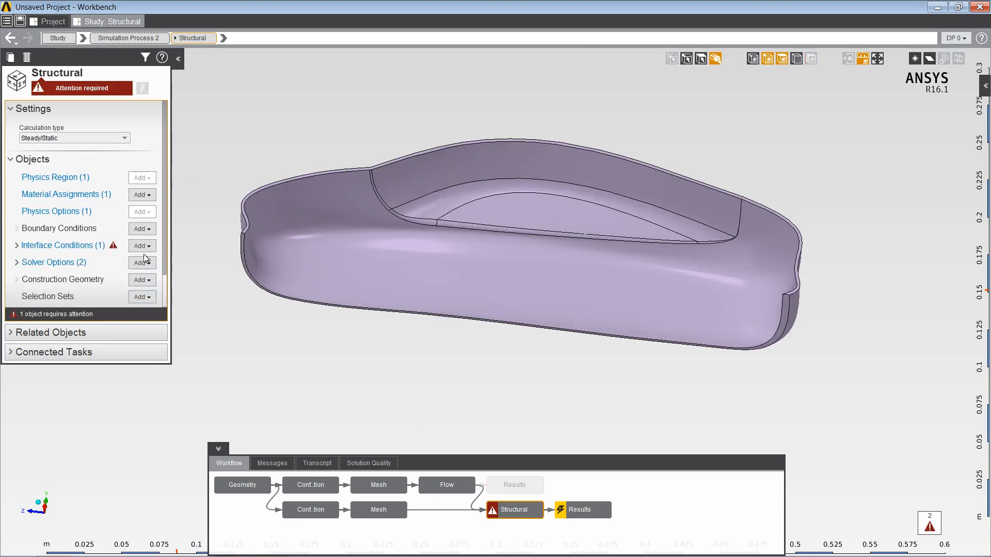
pyautogui.click(88, 194)
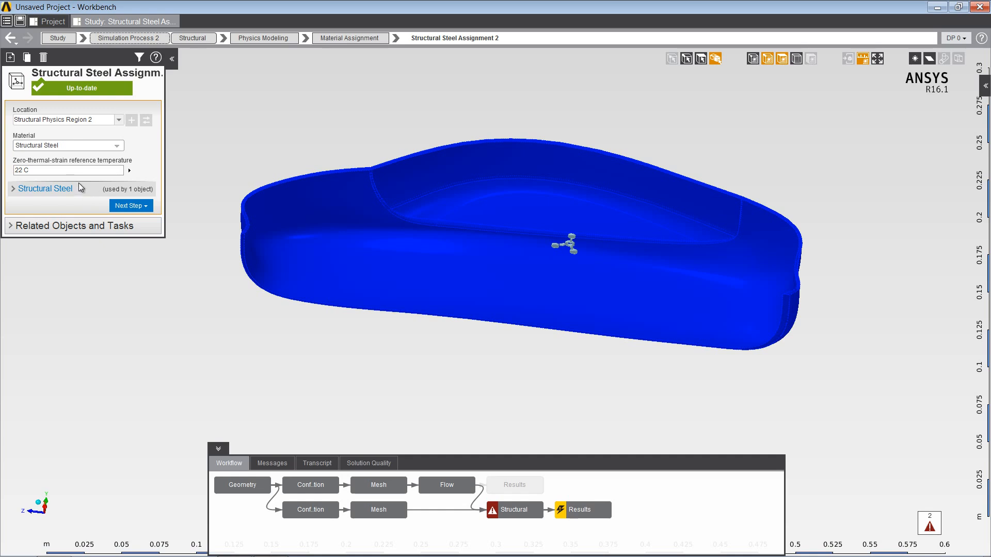
pyautogui.click(69, 145)
pyautogui.write('poly')
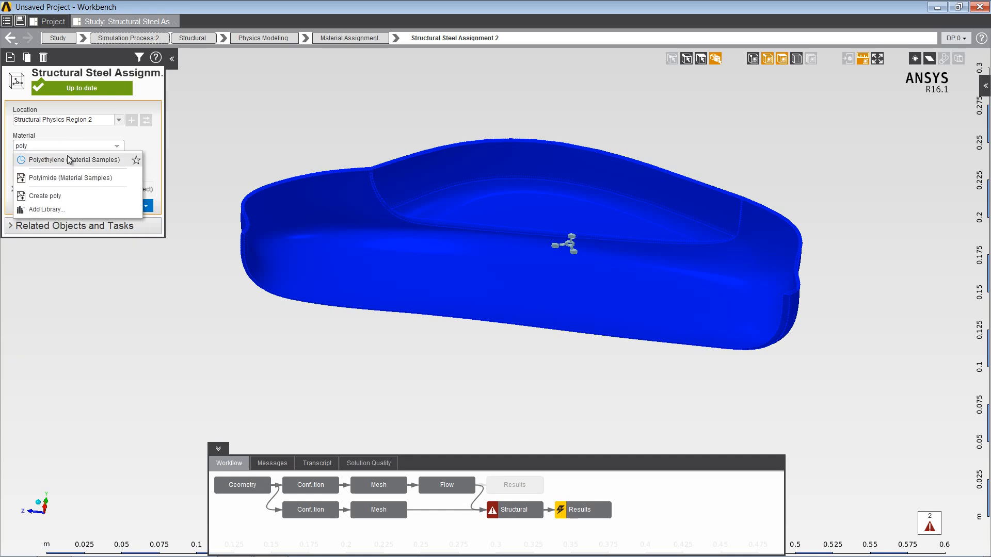
pyautogui.click(68, 158)
pyautogui.click(52, 189)
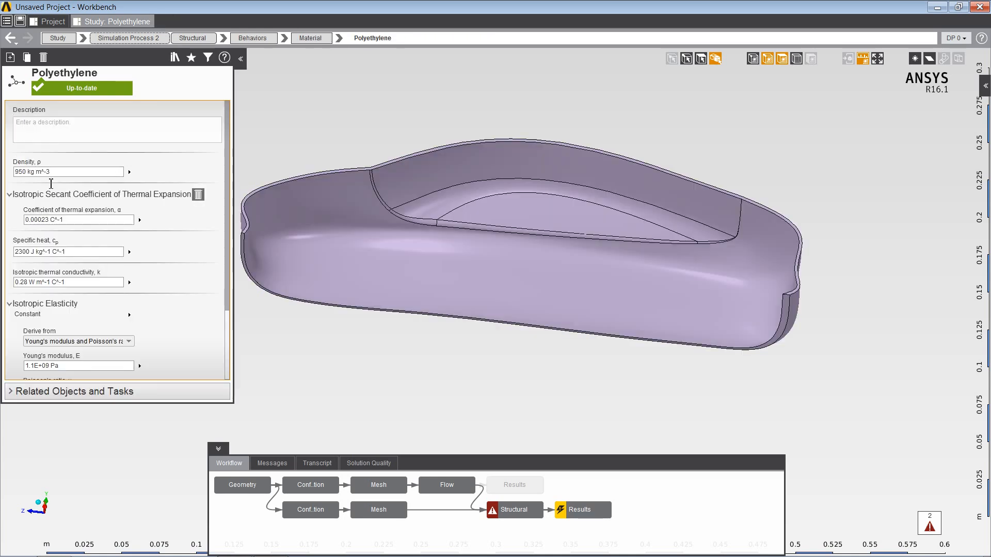
pyautogui.click(10, 38)
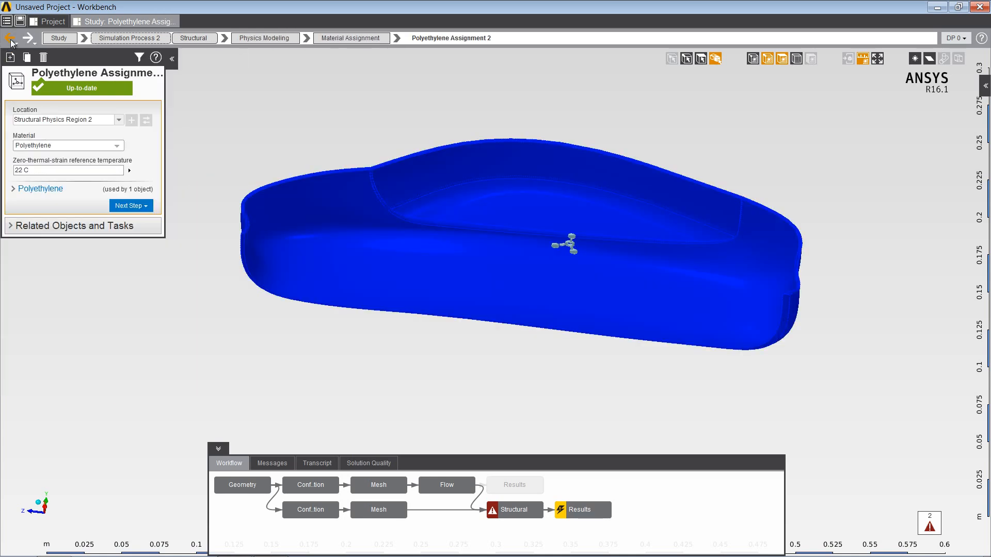
pyautogui.click(11, 38)
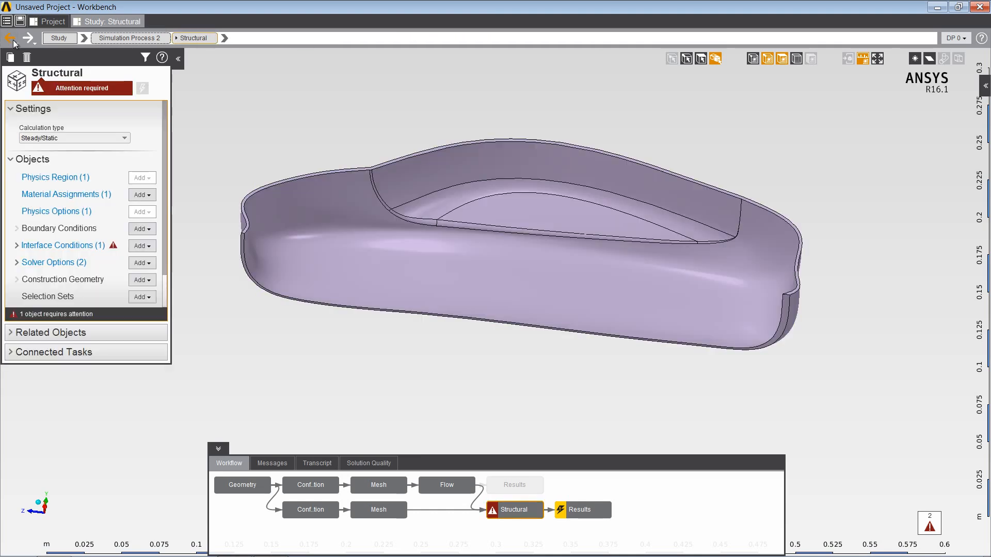
# - Add a structural support located on the car body's thin cut face along the symmetry plane
pyautogui.click(138, 229)
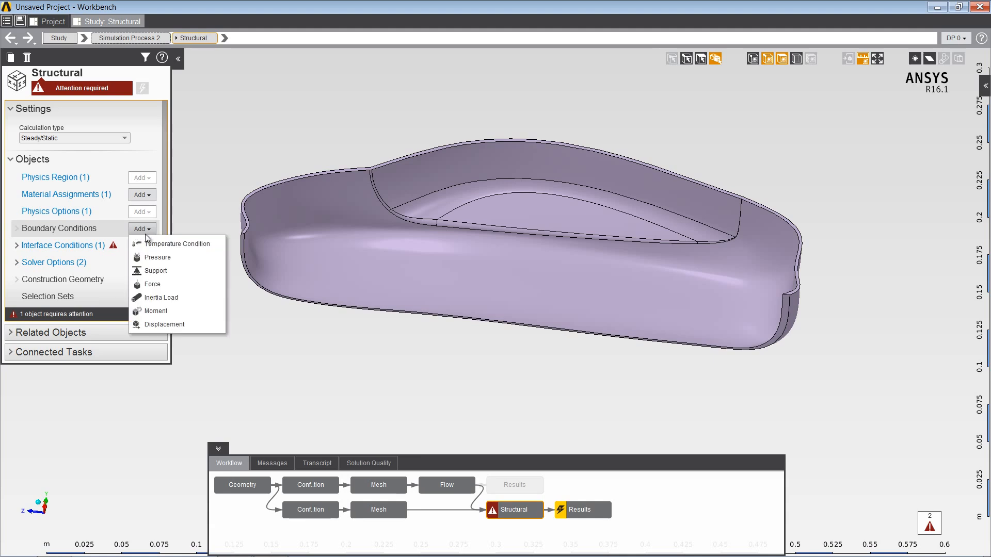
pyautogui.click(165, 270)
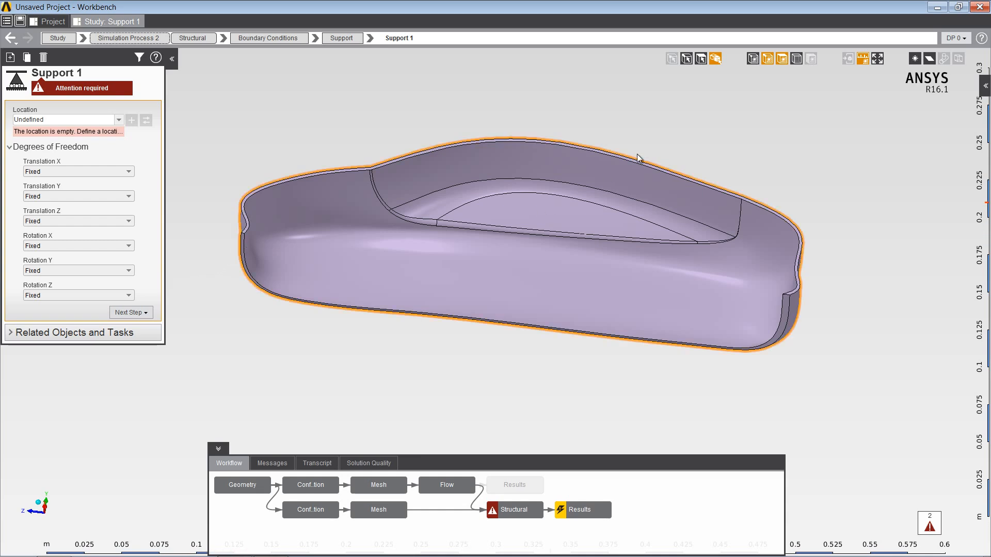
pyautogui.click(701, 58)
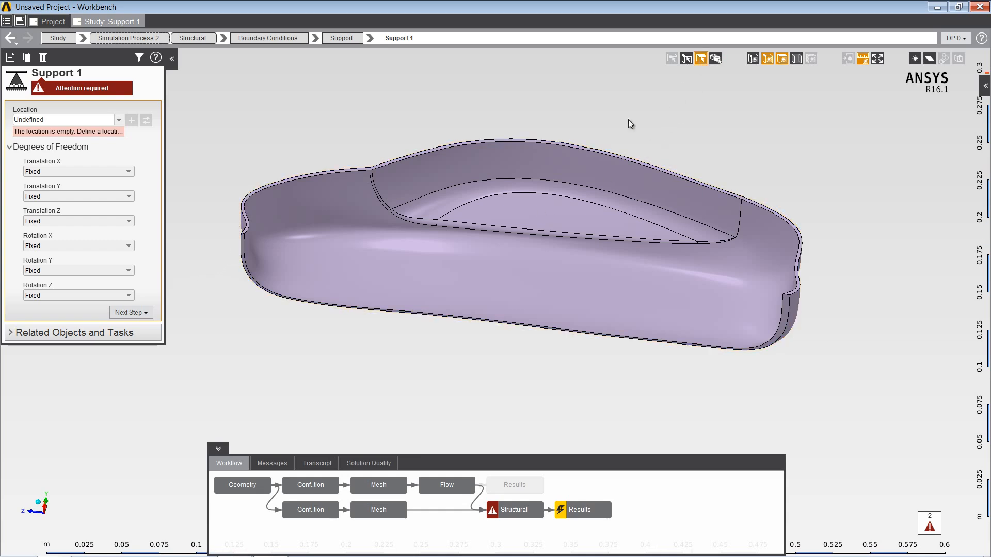
pyautogui.click(247, 231)
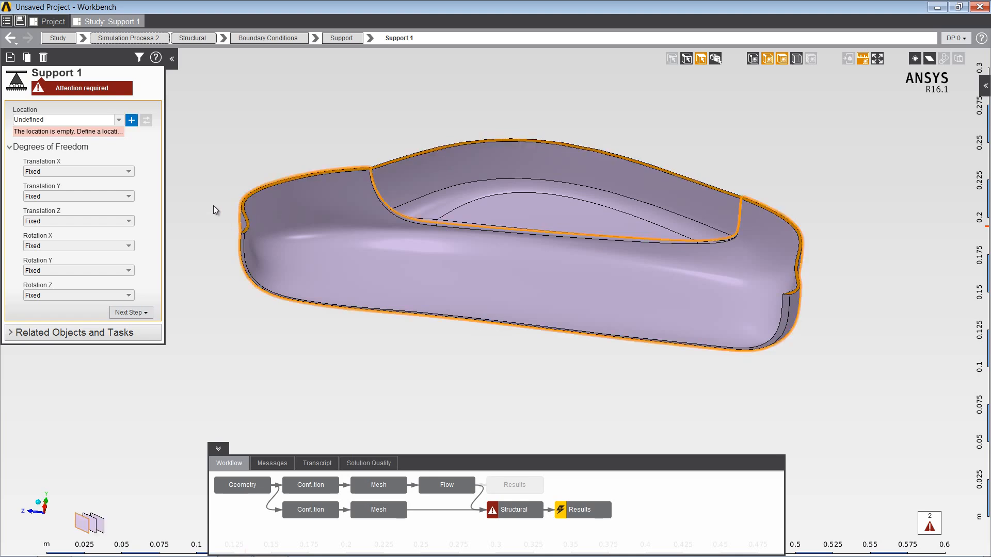
pyautogui.click(132, 121)
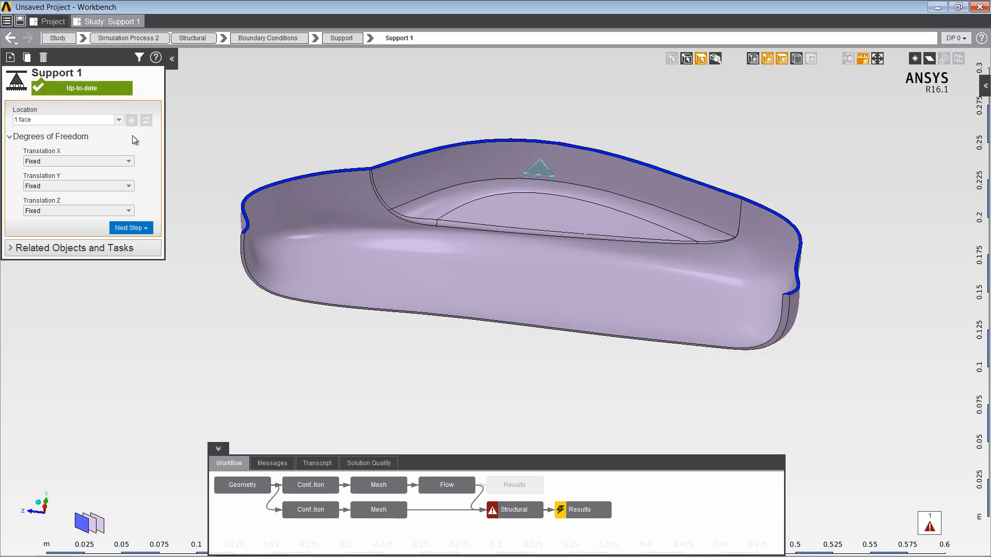
# - Set the symmetry-face support's Translation Y and Translation Z to Free
pyautogui.click(129, 189)
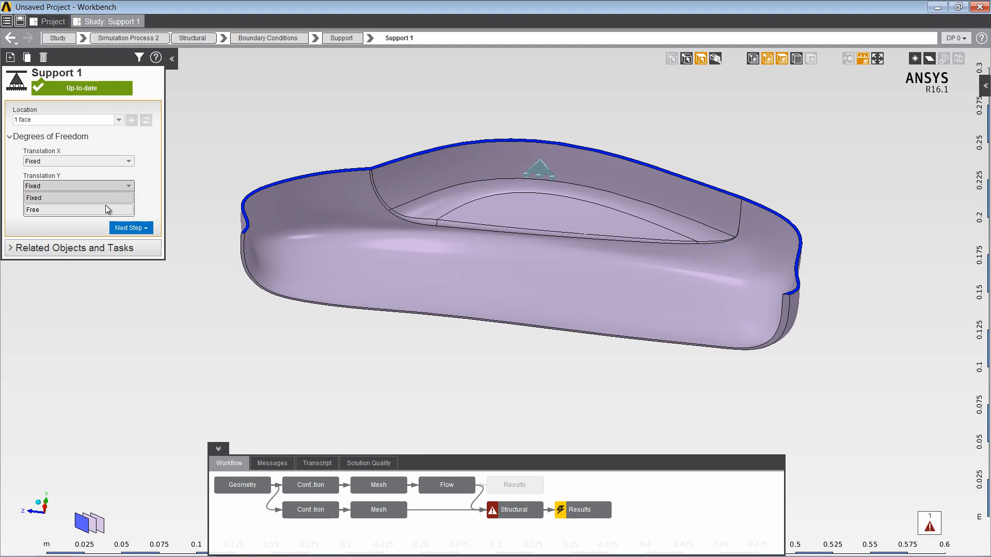
pyautogui.click(105, 206)
pyautogui.click(112, 210)
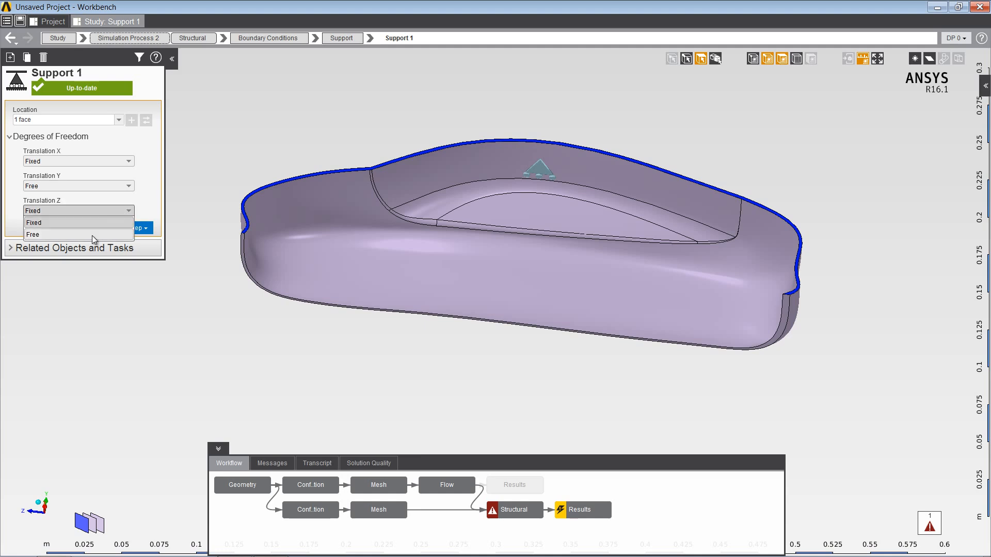
pyautogui.click(92, 236)
# - Add a second support on the car body's bottom rim face with all translations fixed
pyautogui.moveTo(256, 249); pyautogui.dragTo(220, 261, button='middle')
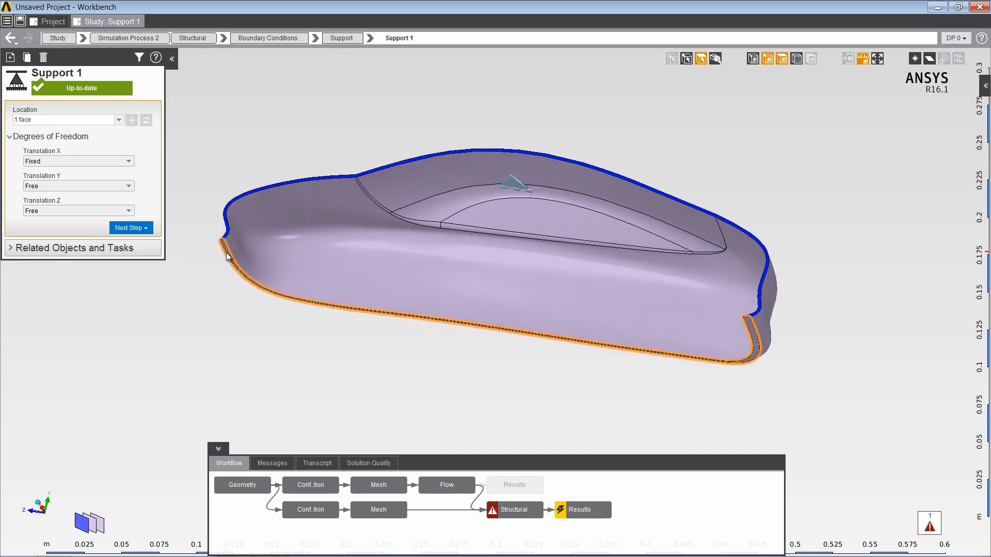
pyautogui.click(227, 256)
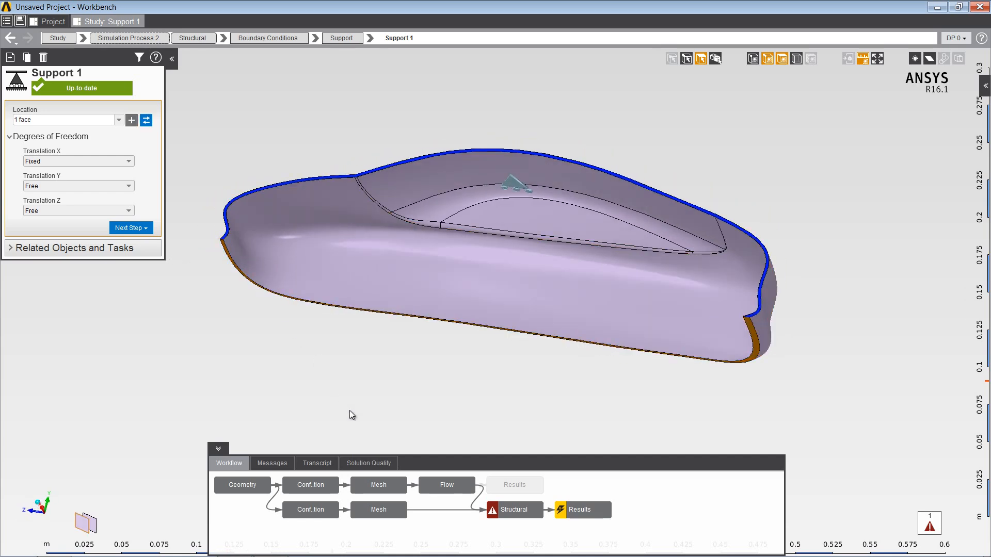
pyautogui.click(511, 509)
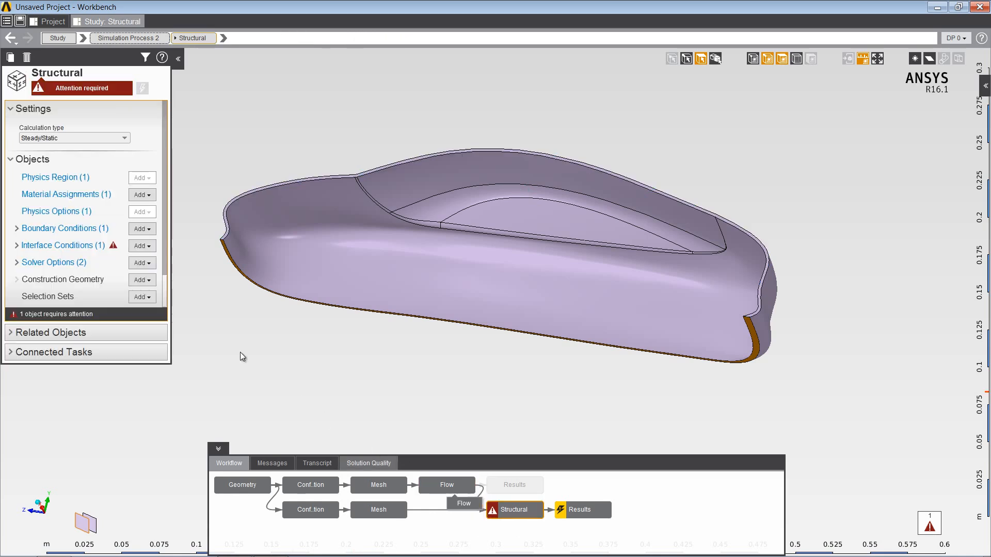
pyautogui.click(141, 229)
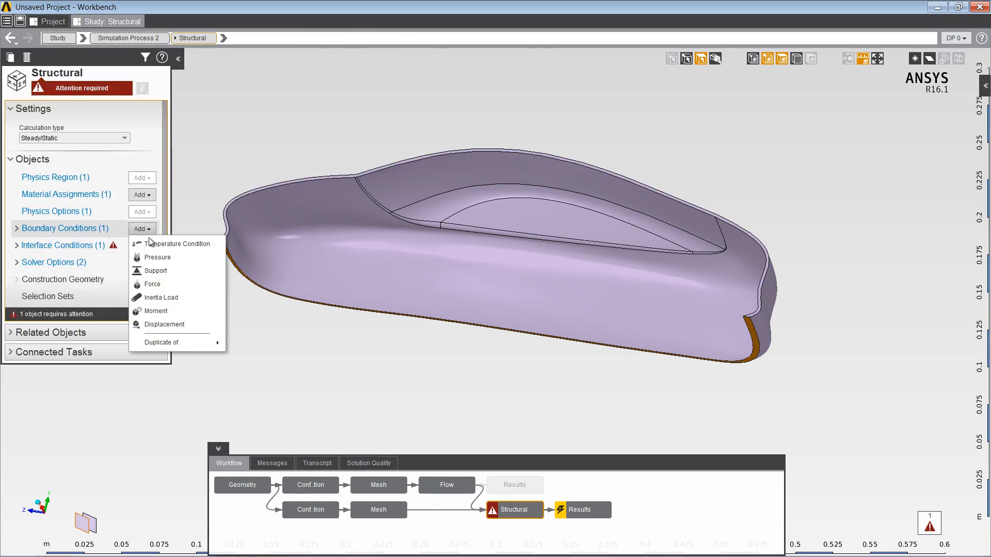
pyautogui.click(159, 268)
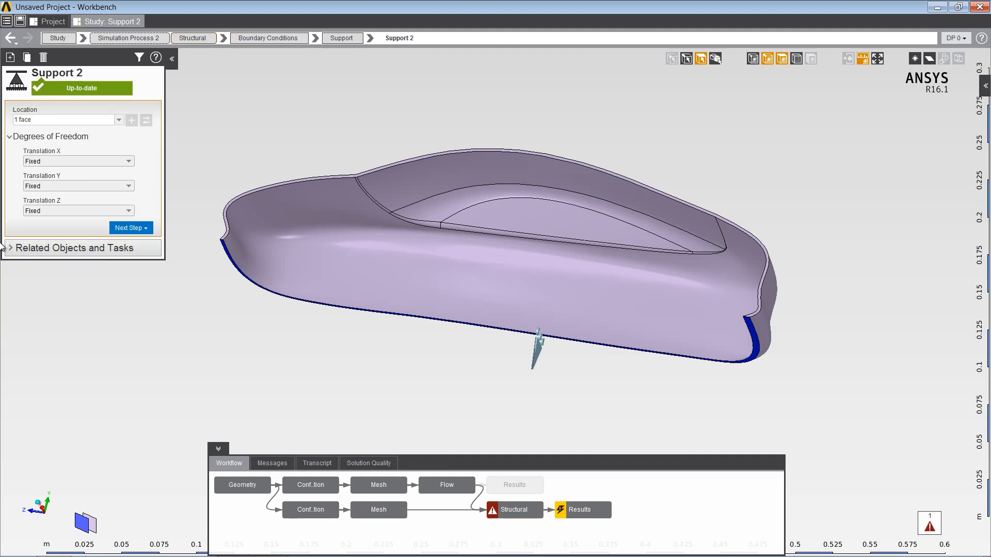
# - Set the target location of the structural physics coupling to the car body's eight outer faces
pyautogui.click(495, 511)
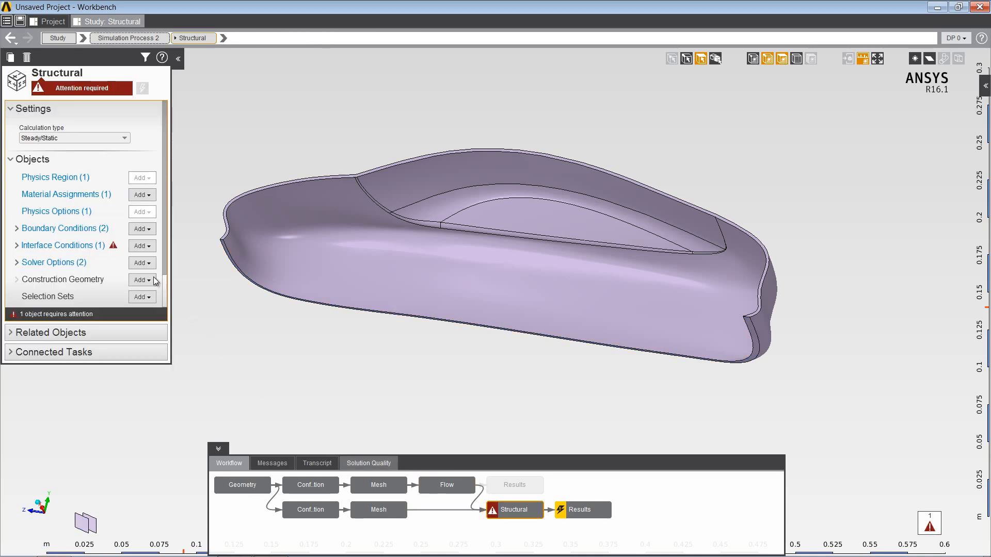
pyautogui.click(80, 246)
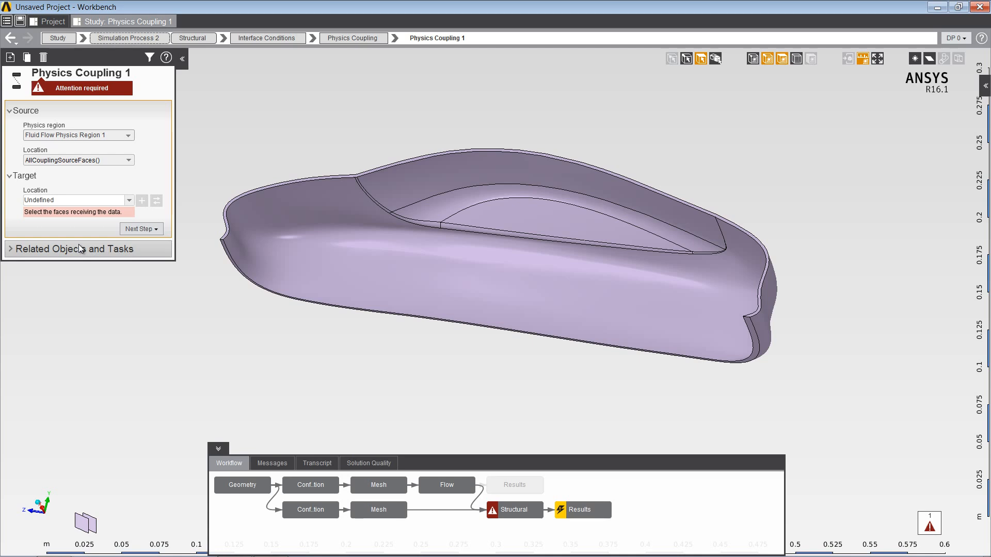
pyautogui.moveTo(509, 279); pyautogui.dragTo(347, 288, button='middle')
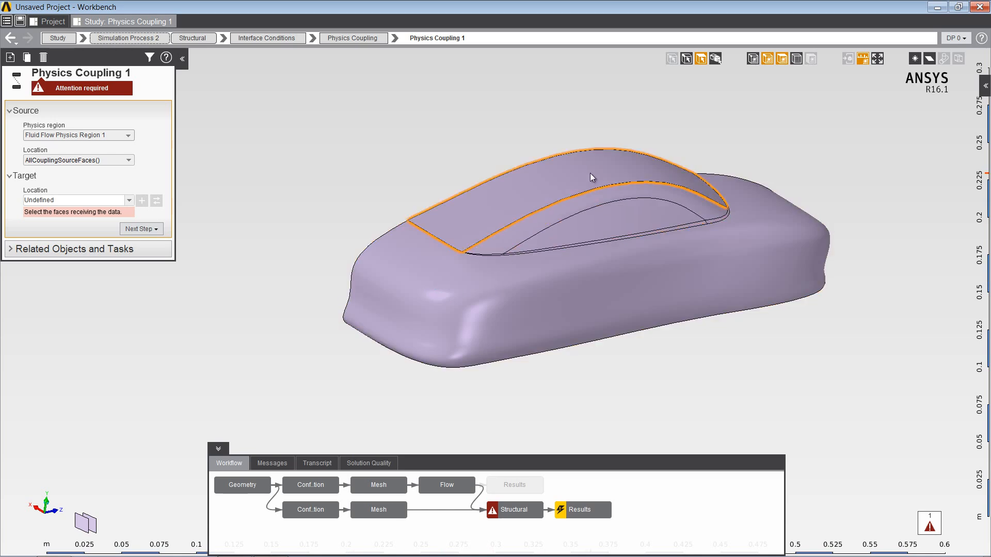
pyautogui.moveTo(590, 172); pyautogui.dragTo(578, 212, button='middle')
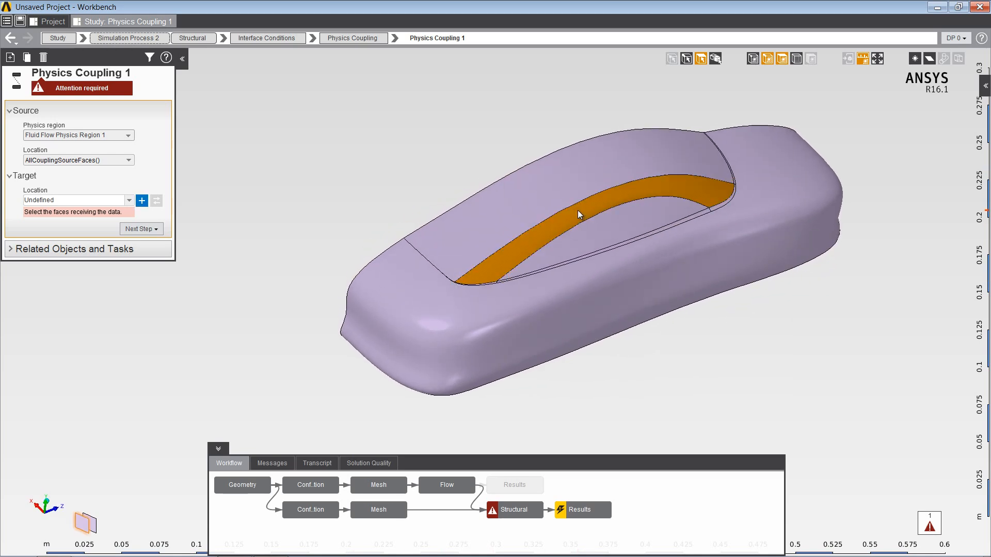
pyautogui.click(637, 253)
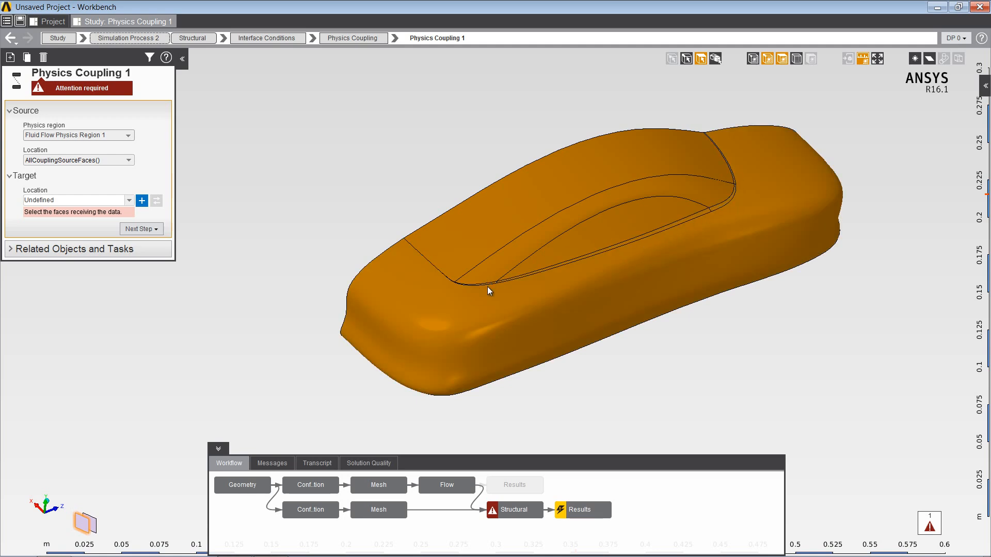
pyautogui.click(142, 202)
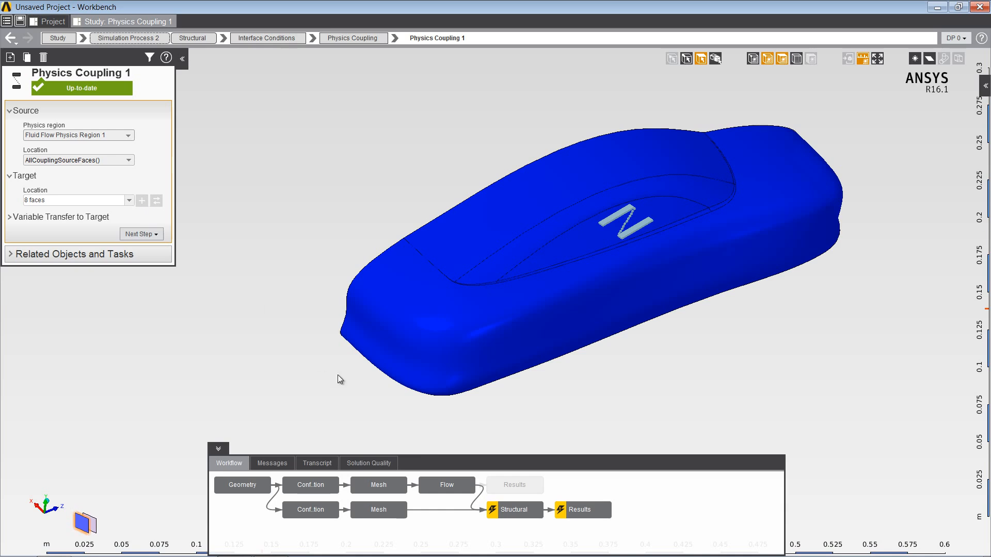
# - Solve the structural analysis with the transferred flow loads and evaluate its results
pyautogui.click(503, 515)
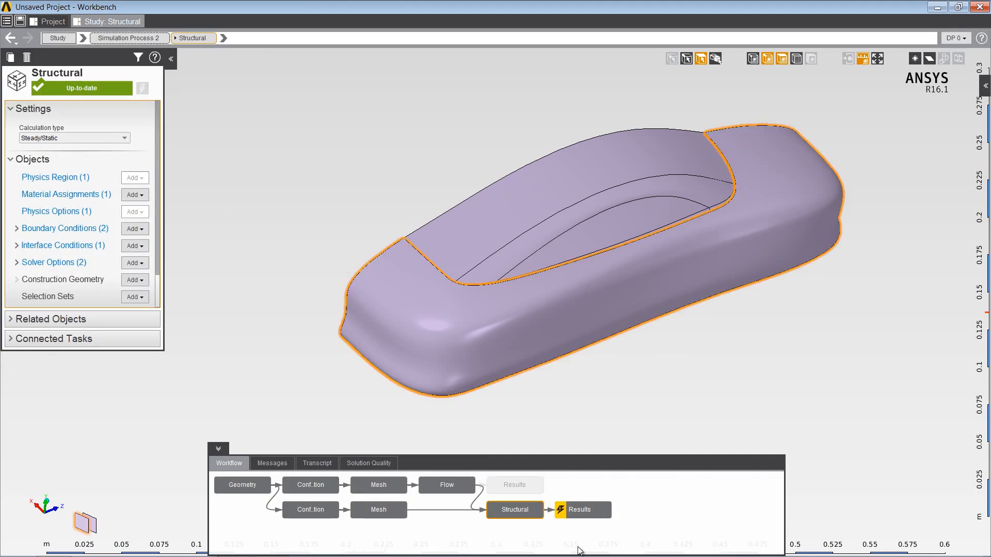
pyautogui.click(566, 512)
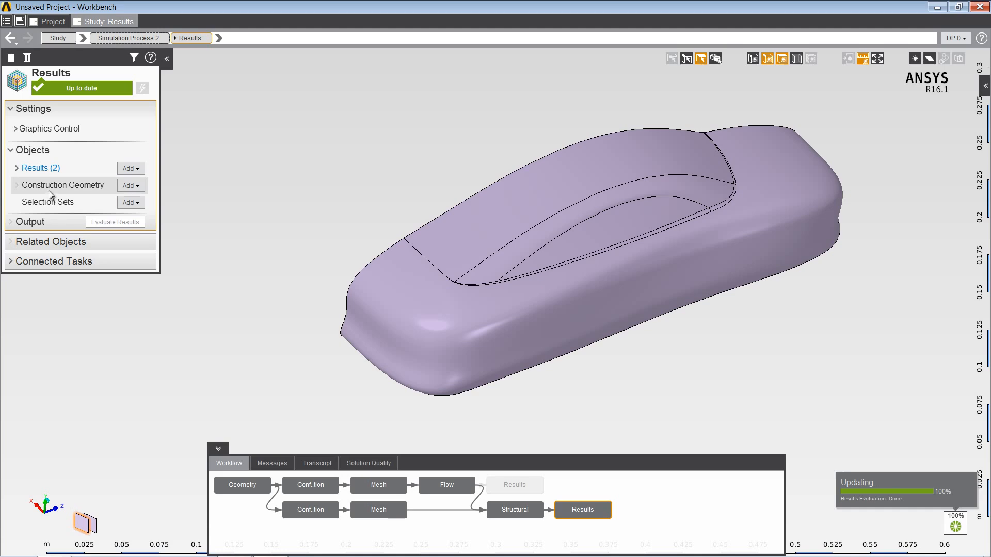
# - Open the Displacement Magnitude contour and examine the deformation on the car body's outside and its open symmetry side
pyautogui.click(41, 168)
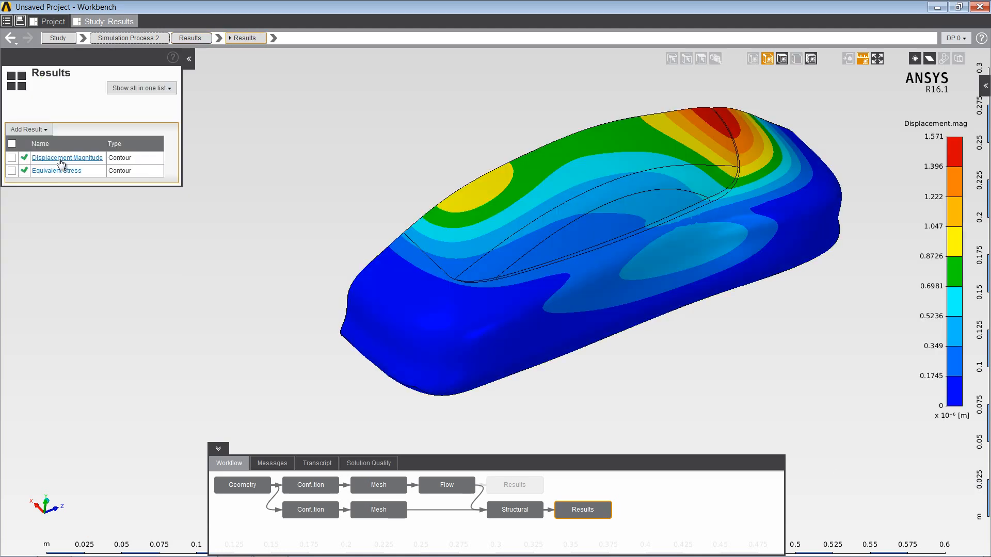
pyautogui.click(60, 161)
pyautogui.moveTo(389, 204); pyautogui.dragTo(847, 240, button='middle')
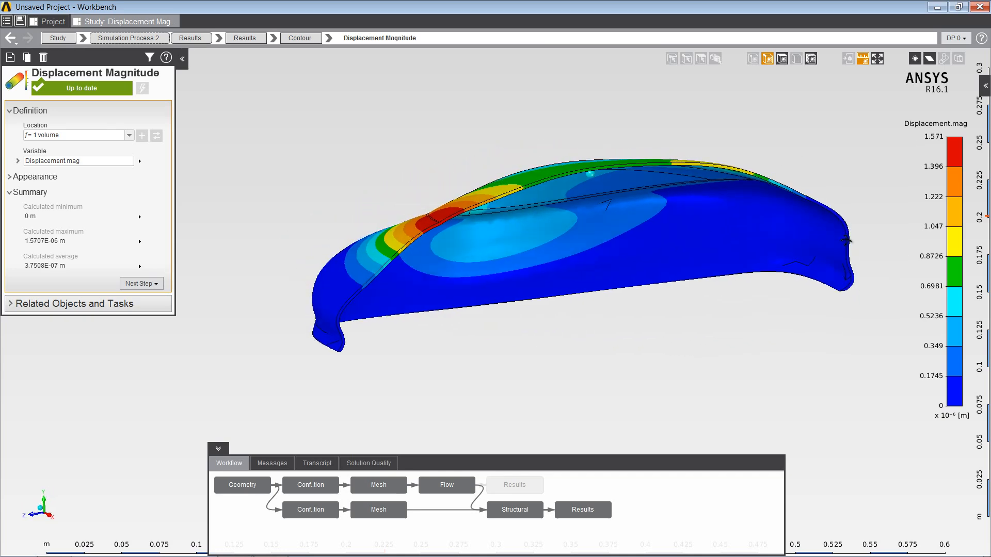